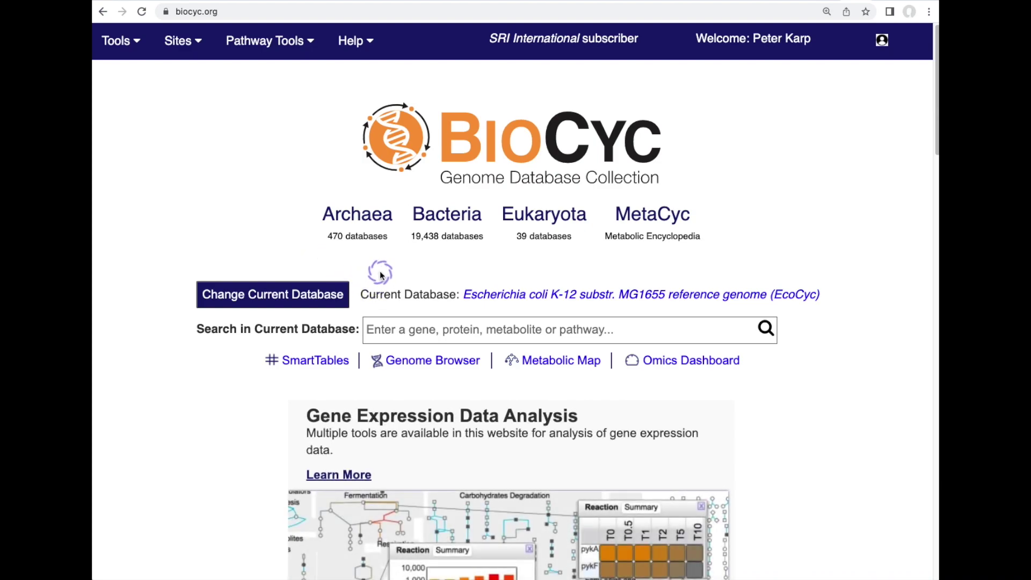
- Search the current EcoCyc database for 'deod' to open the deoD purine nucleoside phosphorylase page
{"action": "left_click_drag", "start_coordinate": [355, 294], "coordinate": [820, 301]}
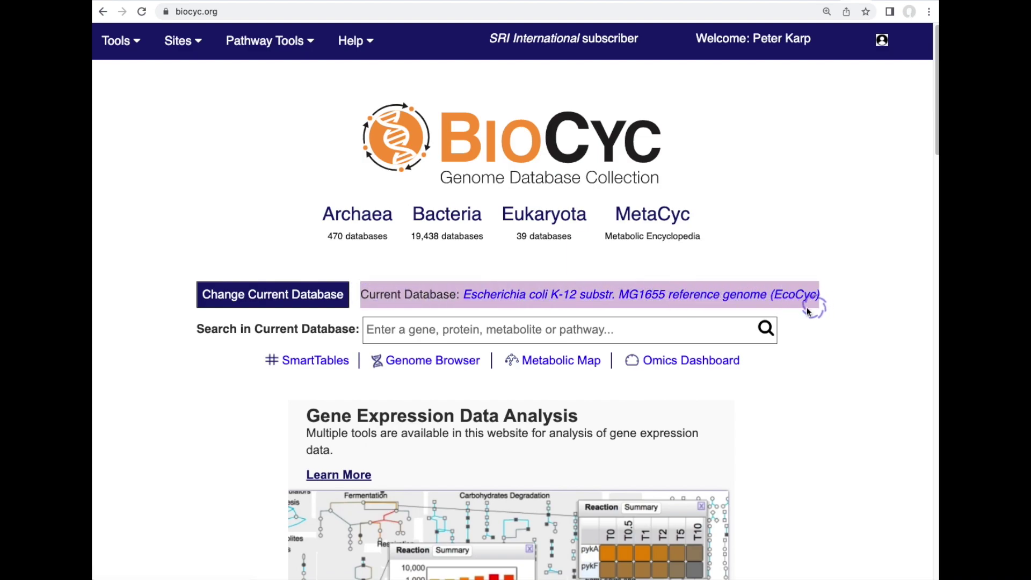
{"action": "left_click", "coordinate": [511, 329]}
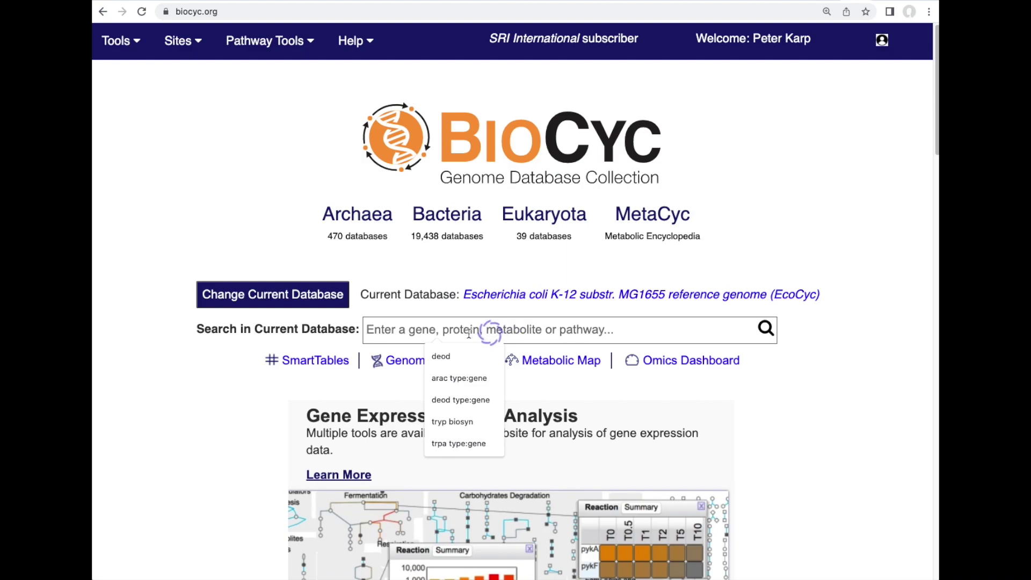
{"action": "type", "text": "deo"}
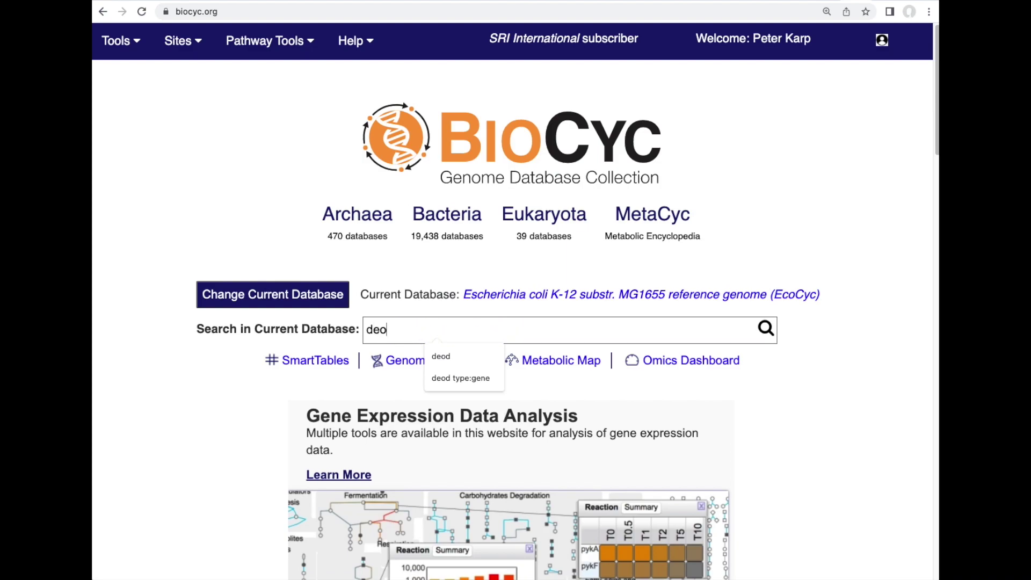
{"action": "type", "text": "d"}
{"action": "key", "text": "Return"}
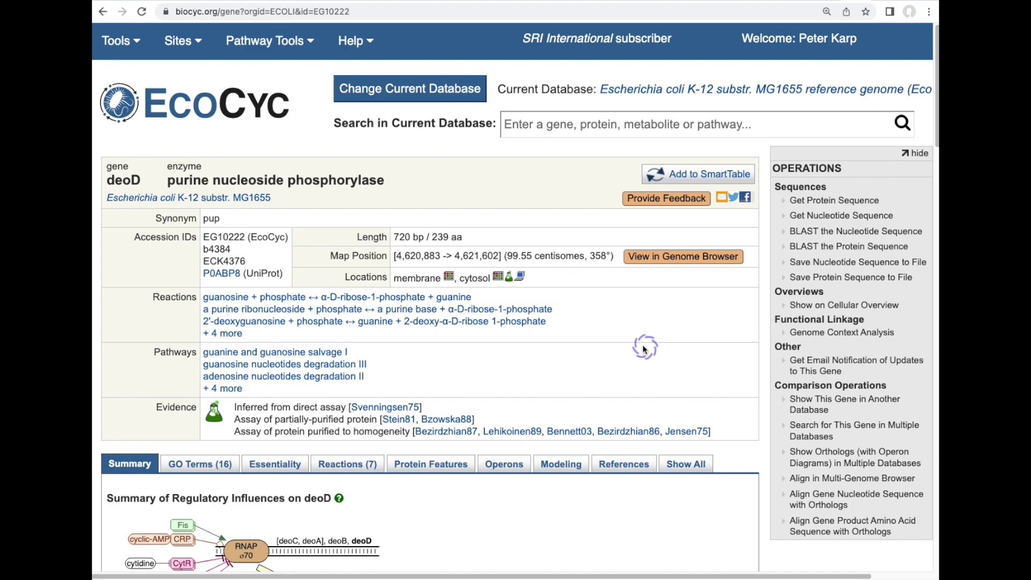
{"action": "scroll", "coordinate": [644, 348], "scroll_direction": "down", "scroll_amount": 2}
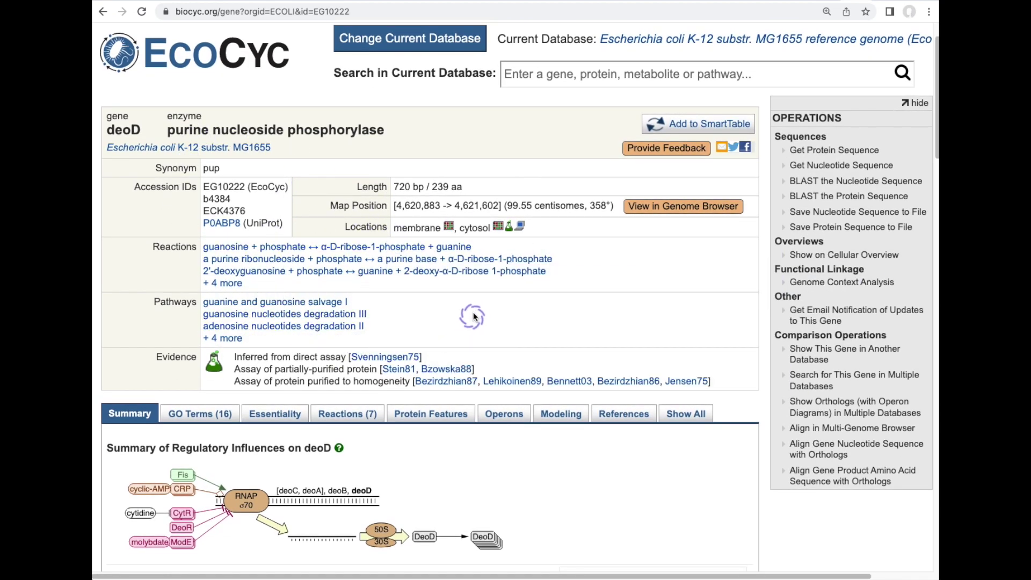
{"action": "mouse_move", "coordinate": [339, 257]}
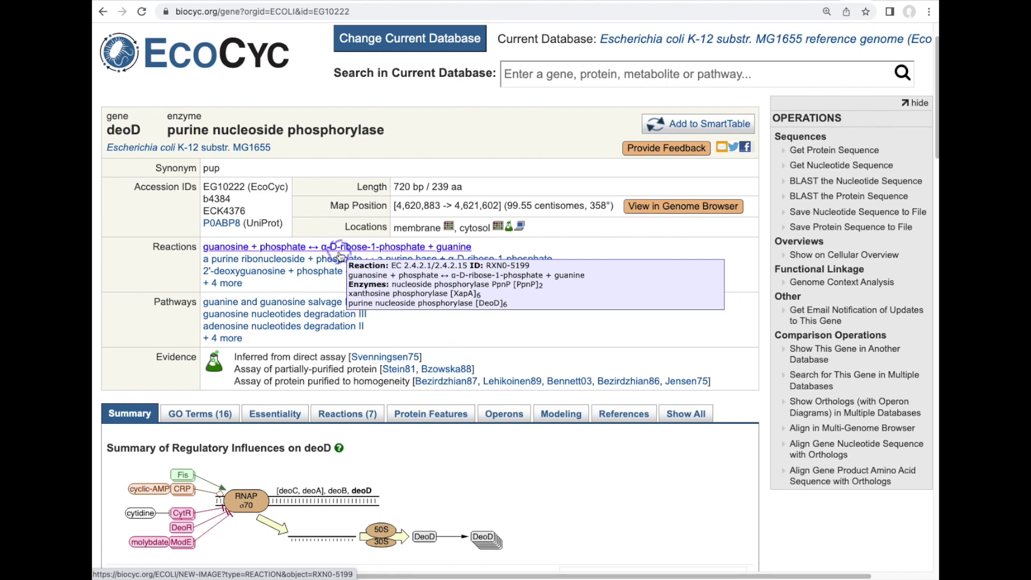
{"action": "mouse_move", "coordinate": [329, 326]}
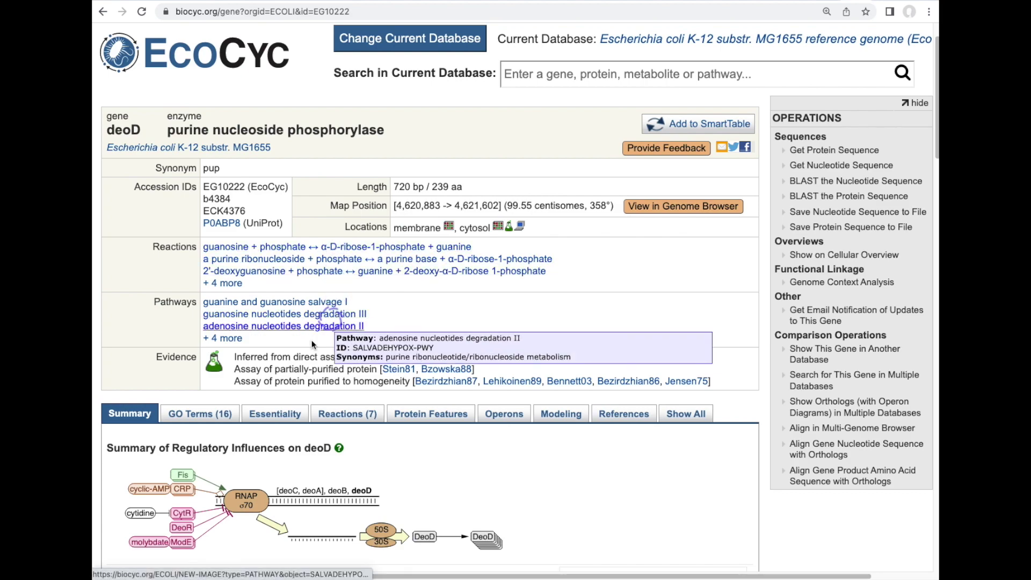
{"action": "mouse_move", "coordinate": [242, 553]}
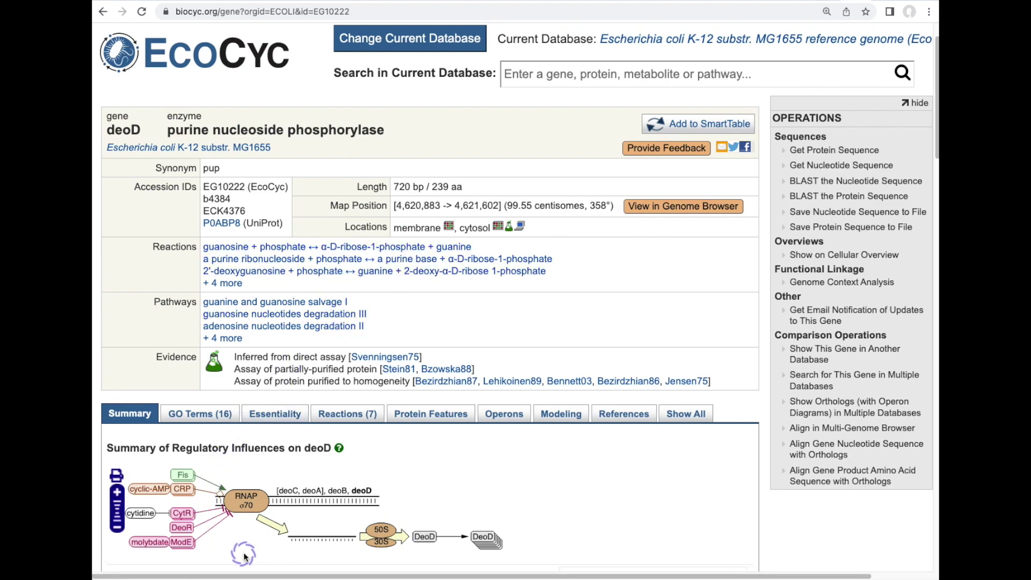
{"action": "scroll", "coordinate": [553, 460], "scroll_direction": "down", "scroll_amount": 7}
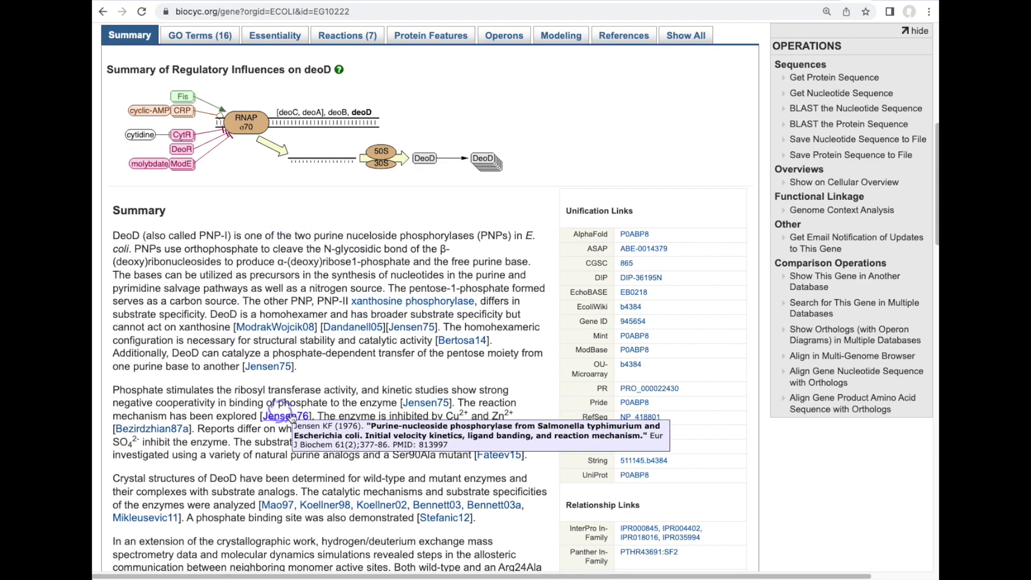
{"action": "scroll", "coordinate": [324, 410], "scroll_direction": "up", "scroll_amount": 5}
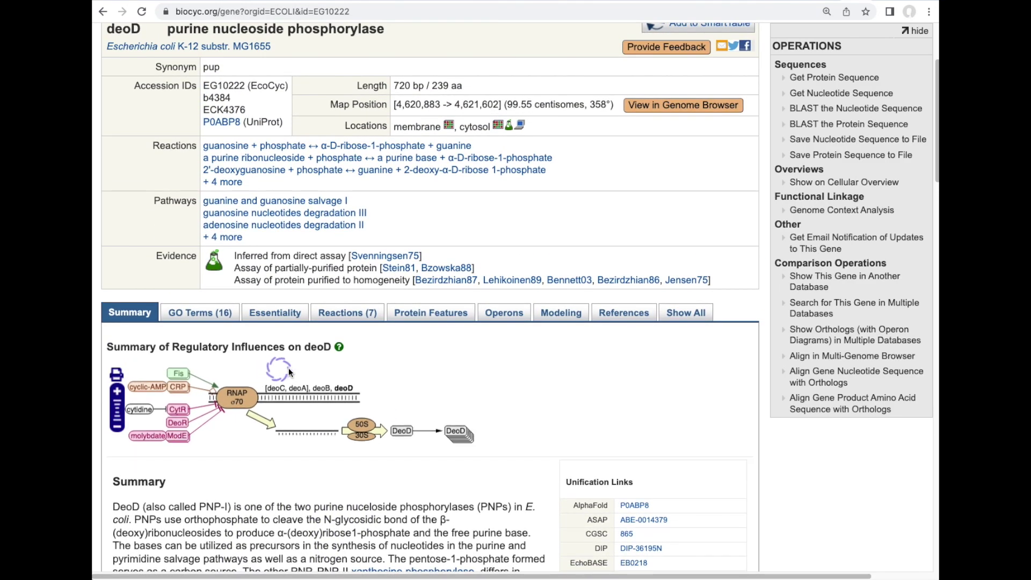
- Step through deoD's GO Terms, Essentiality, Reactions and Protein Features sections
{"action": "left_click", "coordinate": [203, 312]}
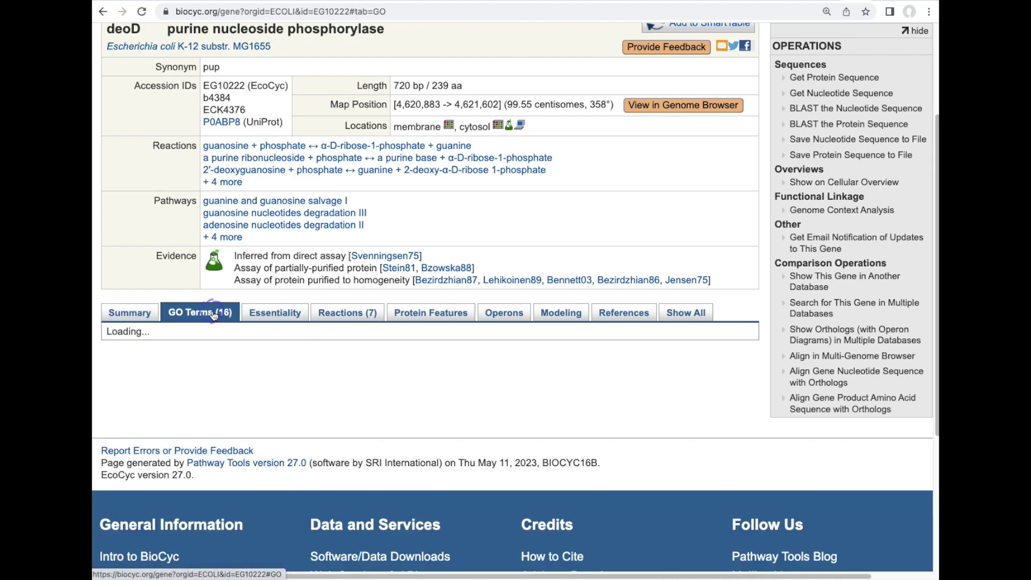
{"action": "left_click", "coordinate": [279, 314]}
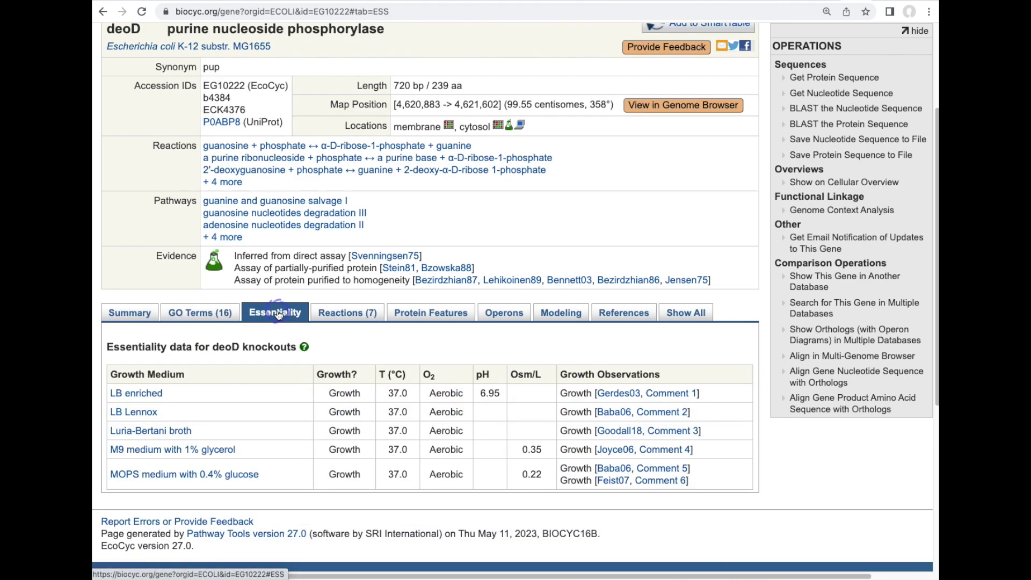
{"action": "left_click", "coordinate": [351, 315]}
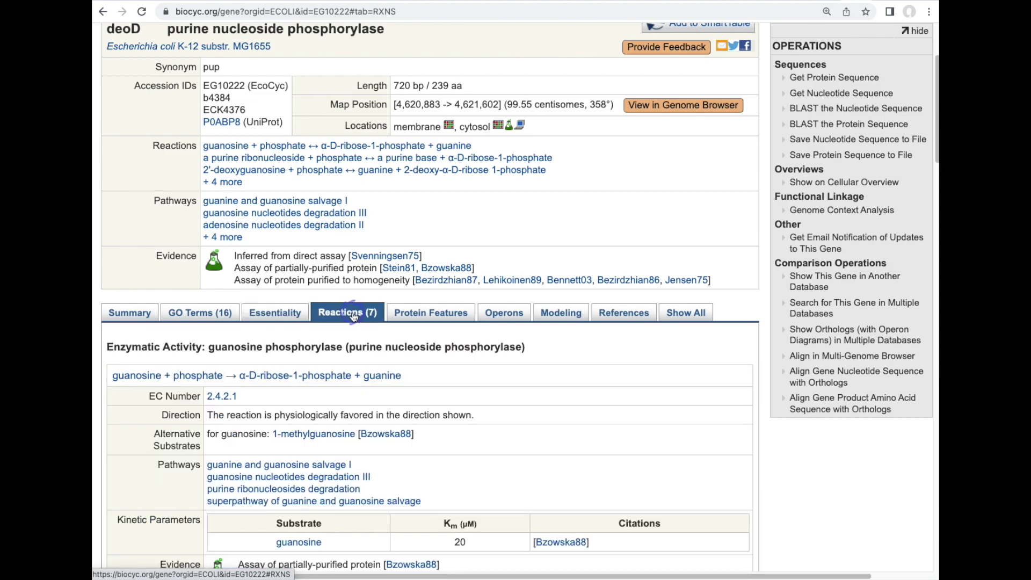
{"action": "left_click", "coordinate": [426, 314]}
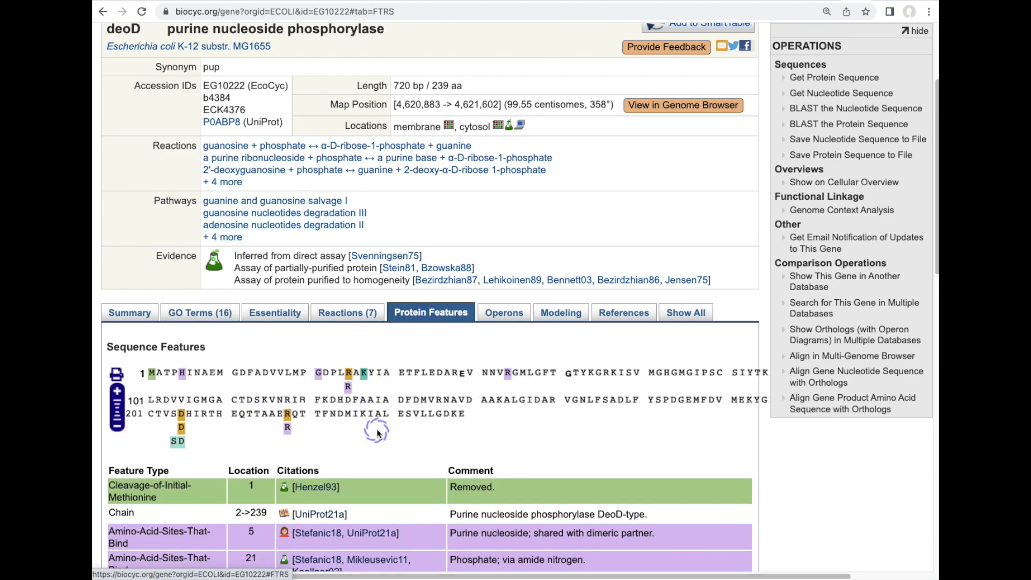
- View deoD's operon context and local diagram, then its whole-cell model data
{"action": "scroll", "coordinate": [522, 498], "scroll_direction": "down", "scroll_amount": 1}
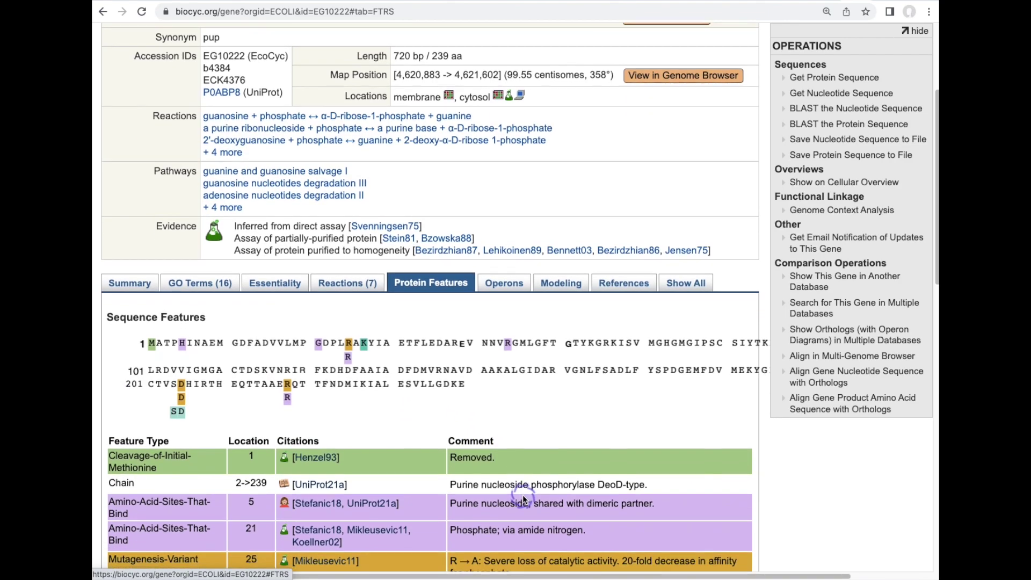
{"action": "scroll", "coordinate": [513, 507], "scroll_direction": "down", "scroll_amount": 2}
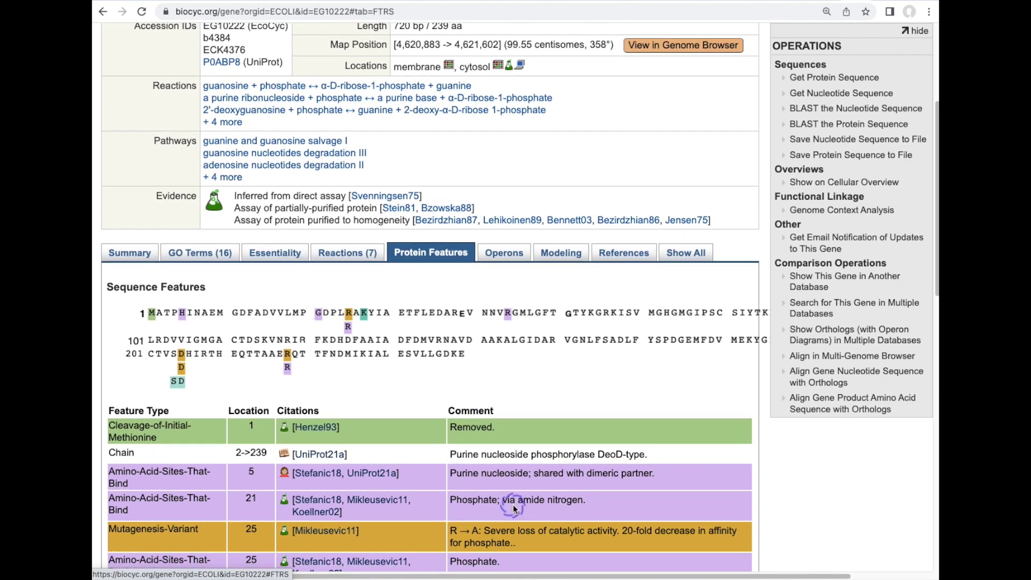
{"action": "scroll", "coordinate": [513, 504], "scroll_direction": "down", "scroll_amount": 2}
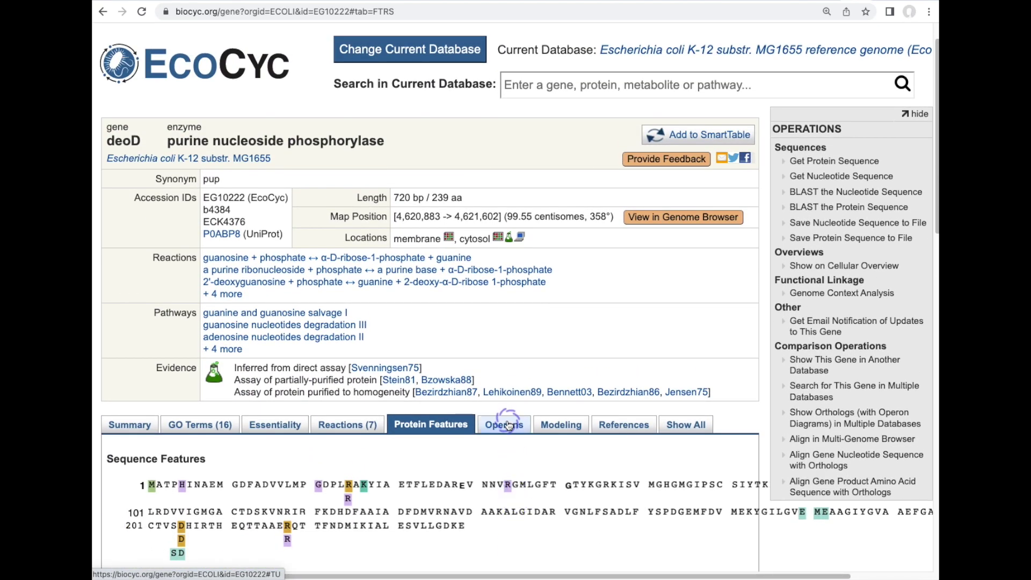
{"action": "left_click", "coordinate": [508, 425]}
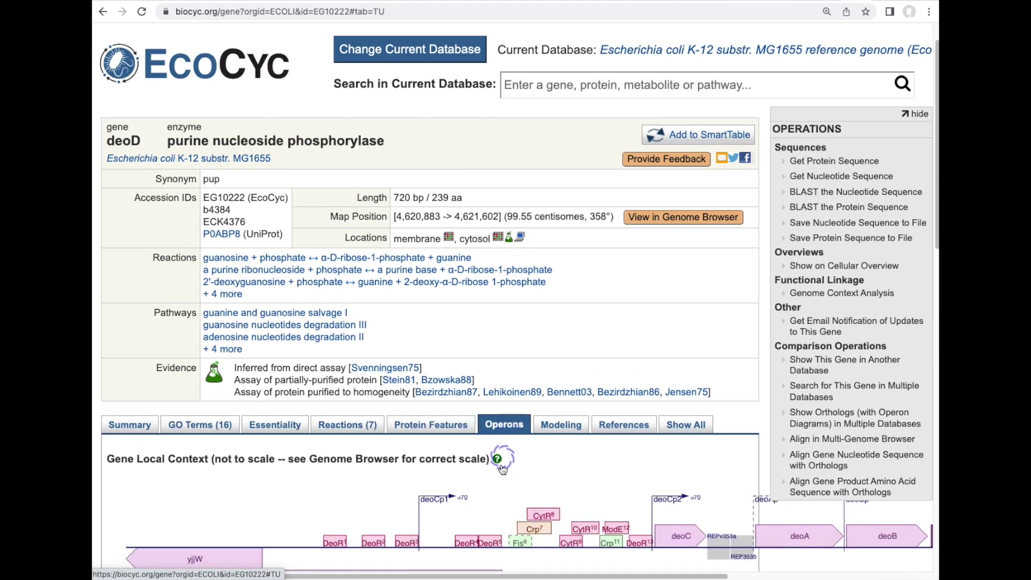
{"action": "left_click", "coordinate": [510, 484]}
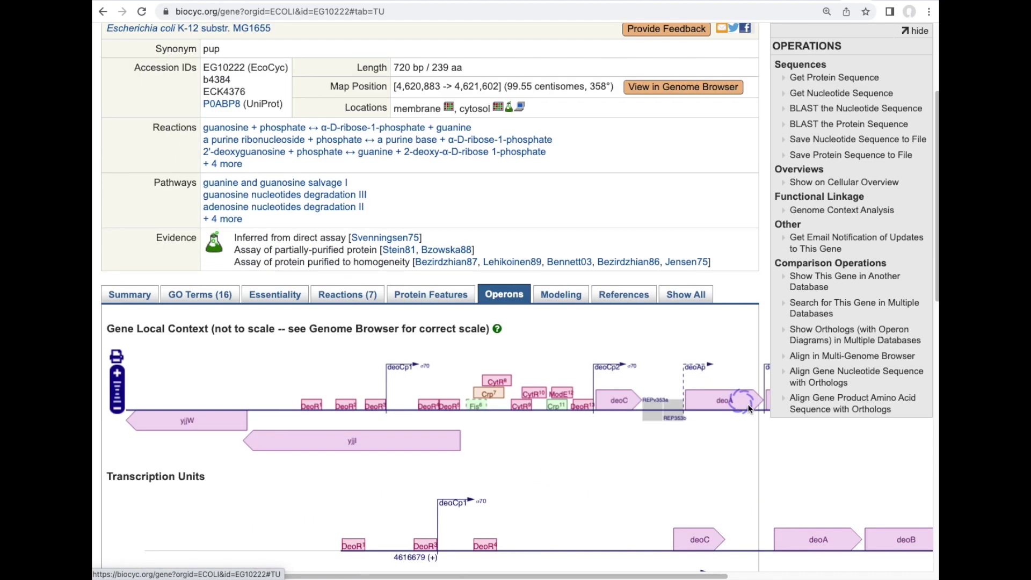
{"action": "scroll", "coordinate": [741, 401], "scroll_direction": "down", "scroll_amount": 3}
{"action": "left_click", "coordinate": [812, 459]}
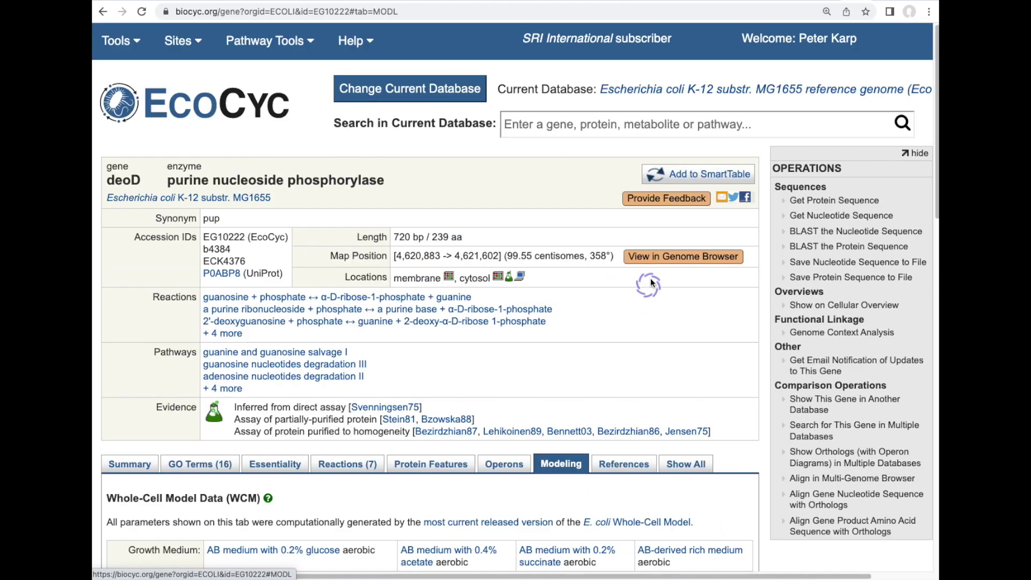
- Show deoD in the genome browser with operations hidden and gene details displayed
{"action": "left_click", "coordinate": [659, 265]}
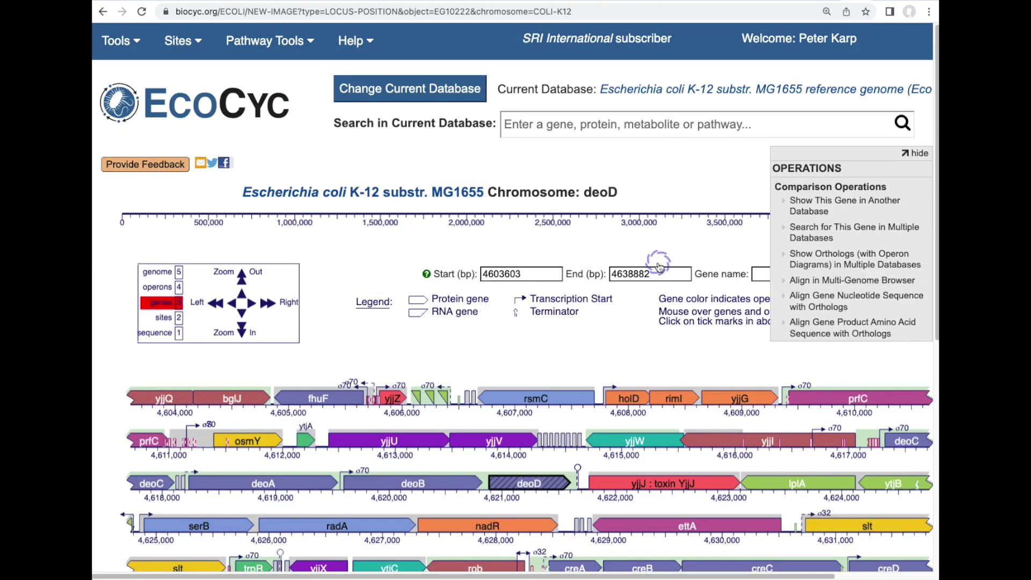
{"action": "left_click", "coordinate": [917, 153]}
{"action": "scroll", "coordinate": [698, 269], "scroll_direction": "down", "scroll_amount": 2}
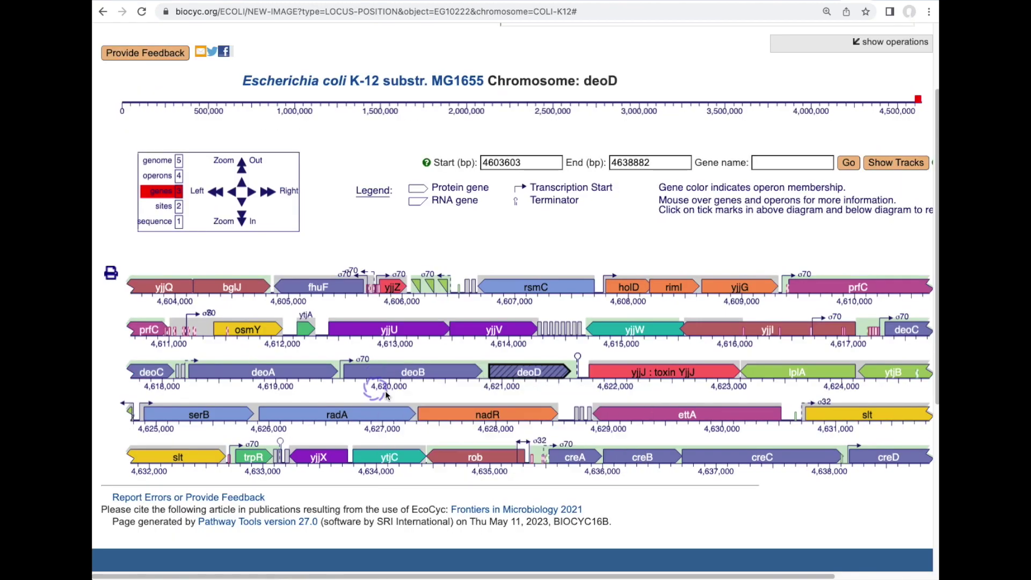
{"action": "left_click", "coordinate": [514, 371]}
{"action": "mouse_move", "coordinate": [481, 344]}
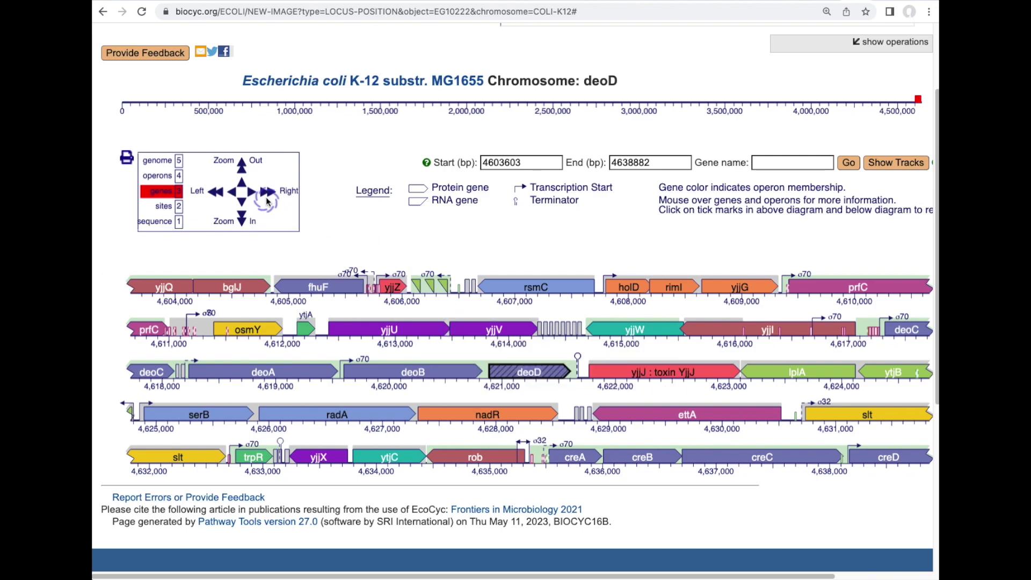
- Zoom in on deoD to nucleotide sequence level, showing 4,621,048–4,621,438 with translated amino acids
{"action": "left_click", "coordinate": [241, 220]}
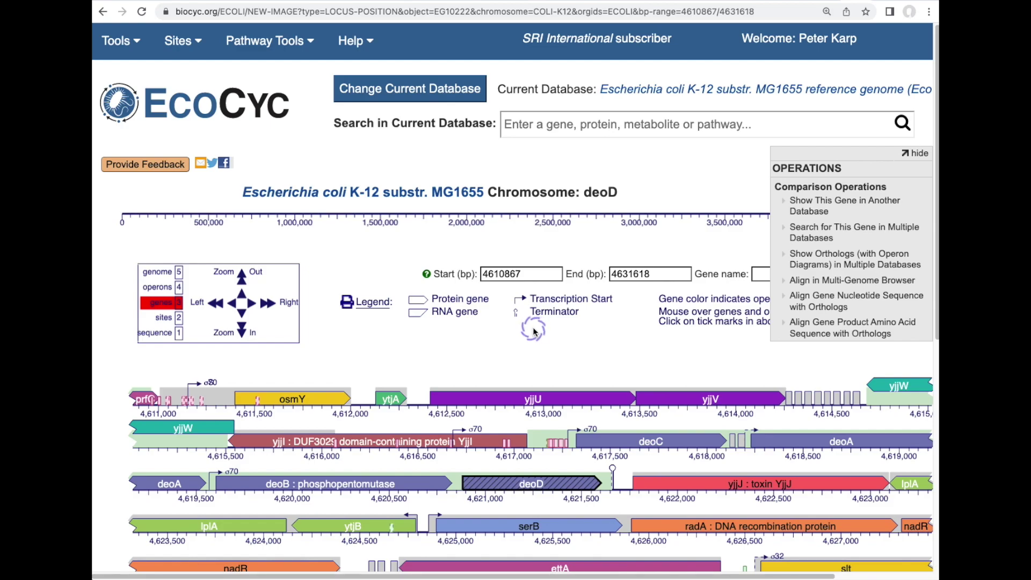
{"action": "left_click", "coordinate": [156, 334]}
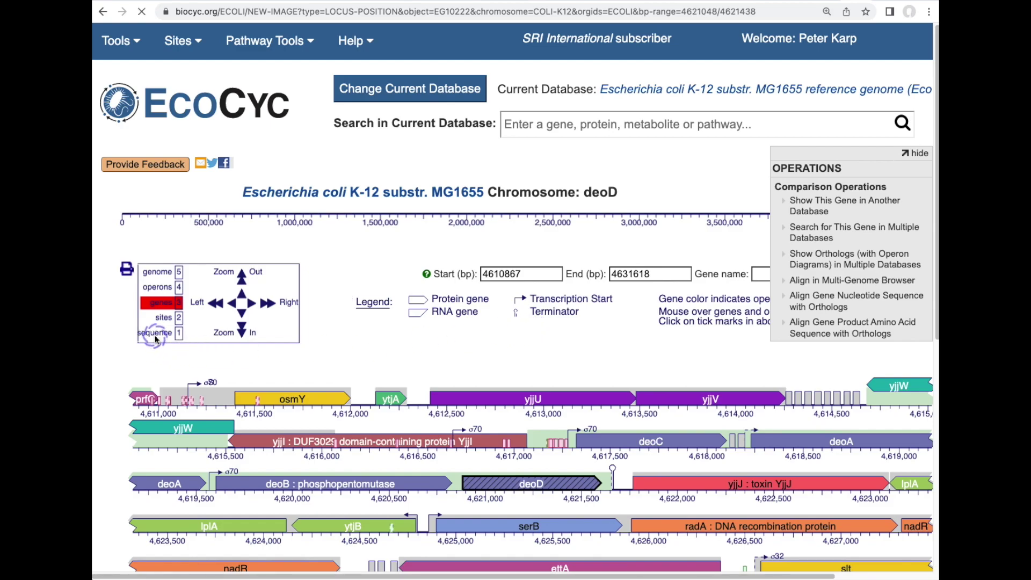
{"action": "scroll", "coordinate": [322, 327], "scroll_direction": "down", "scroll_amount": 3}
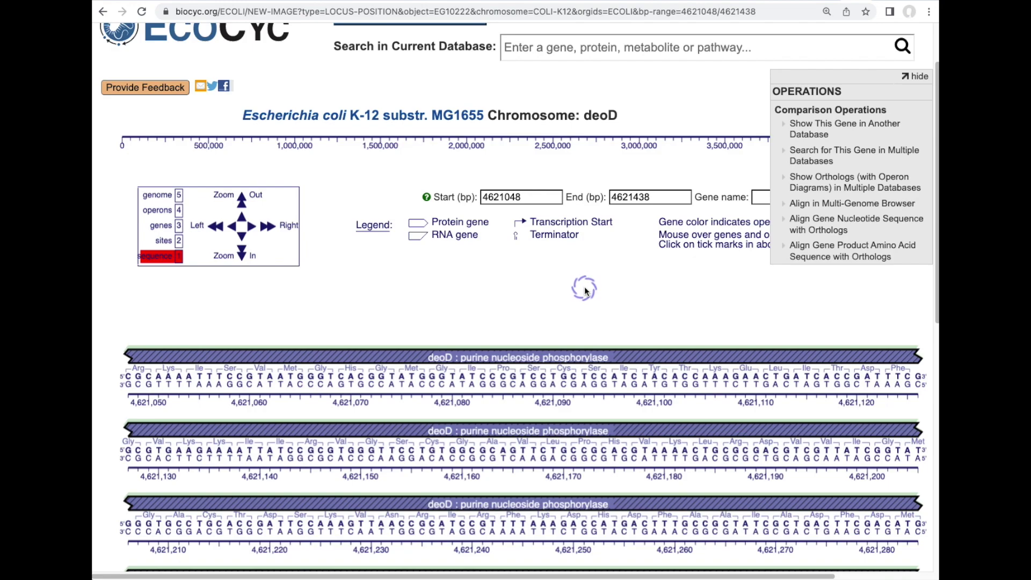
{"action": "scroll", "coordinate": [854, 220], "scroll_direction": "down", "scroll_amount": 3}
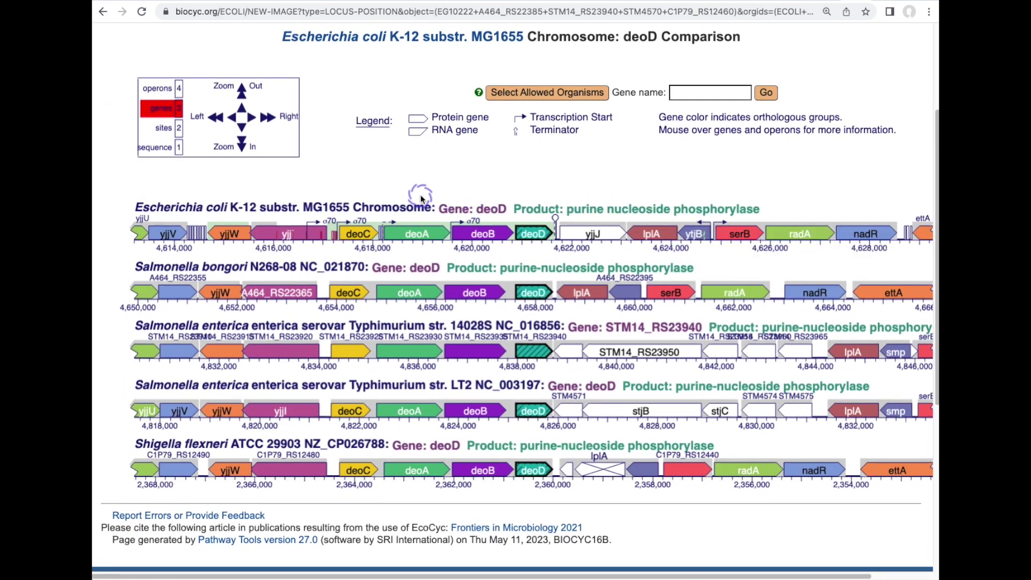
{"action": "mouse_move", "coordinate": [412, 430]}
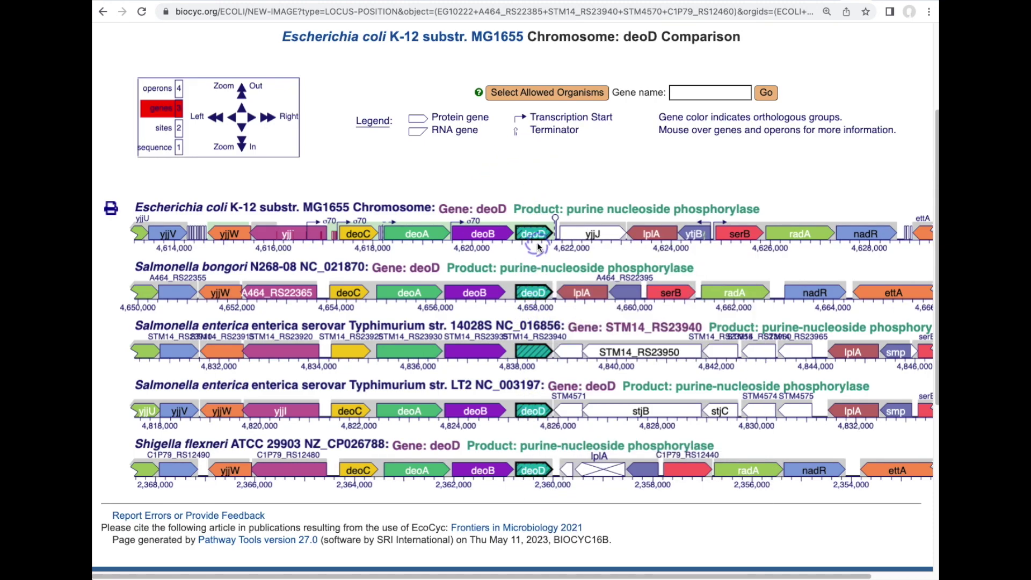
{"action": "mouse_move", "coordinate": [539, 238]}
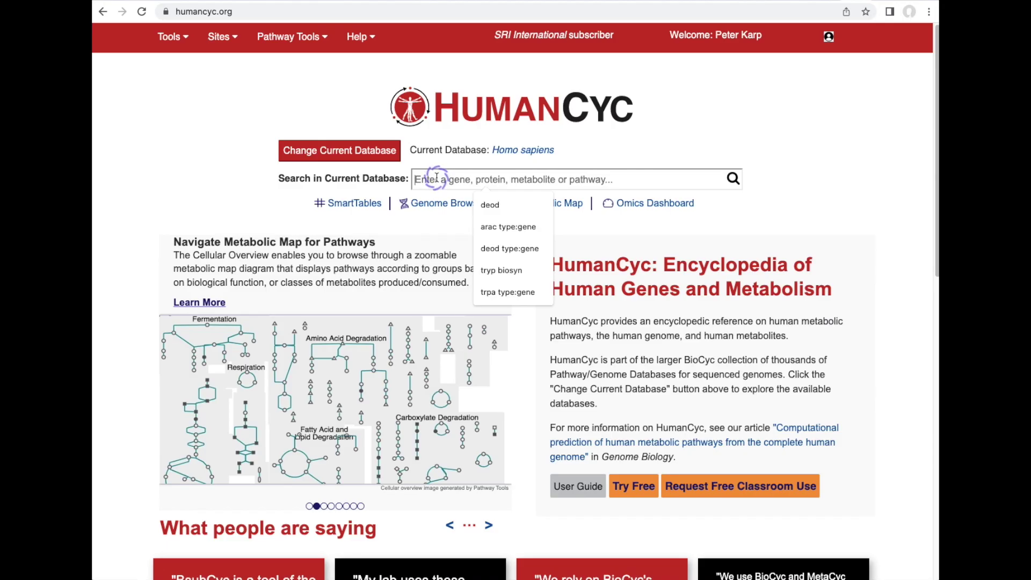
- From the DDC gene page, open reaction 4.1.1.28 converting 5-hydroxy-L-tryptophan to serotonin and CO2
{"action": "type", "text": "dd"}
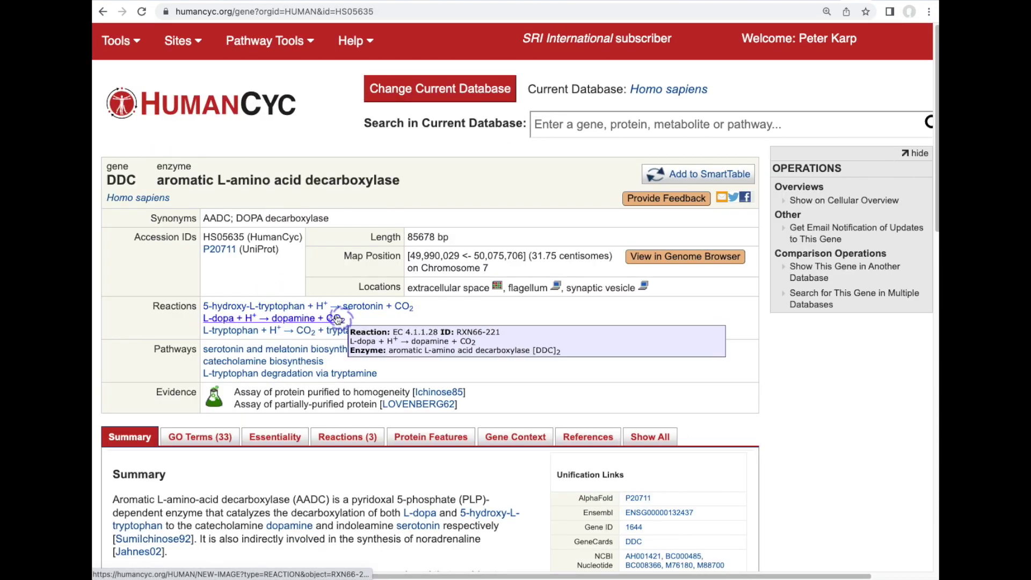
{"action": "mouse_move", "coordinate": [294, 310]}
{"action": "left_click", "coordinate": [294, 307]}
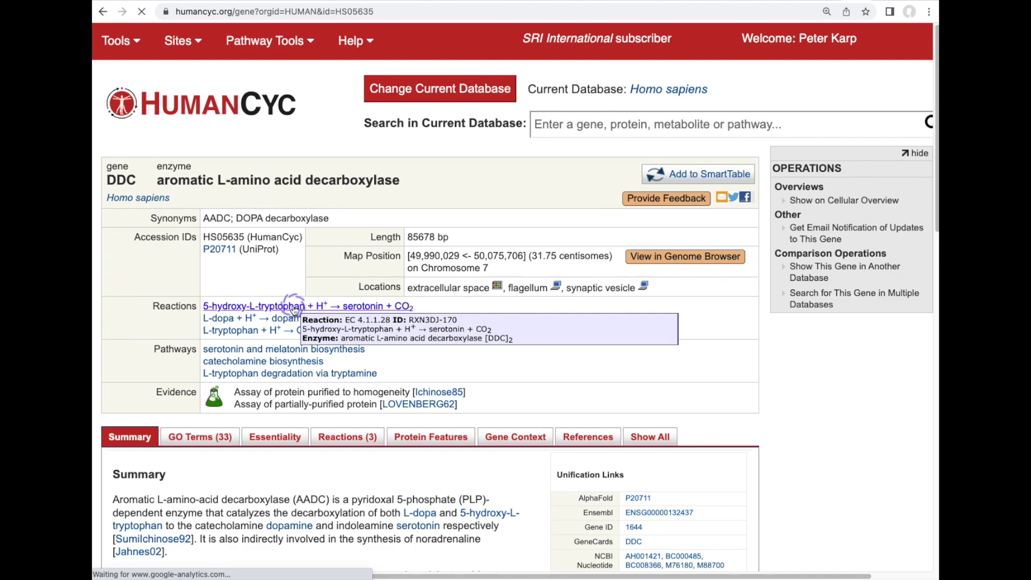
- Open the serotonin and melatonin biosynthesis pathway with the operations panel hidden
{"action": "scroll", "coordinate": [294, 310], "scroll_direction": "down", "scroll_amount": 2}
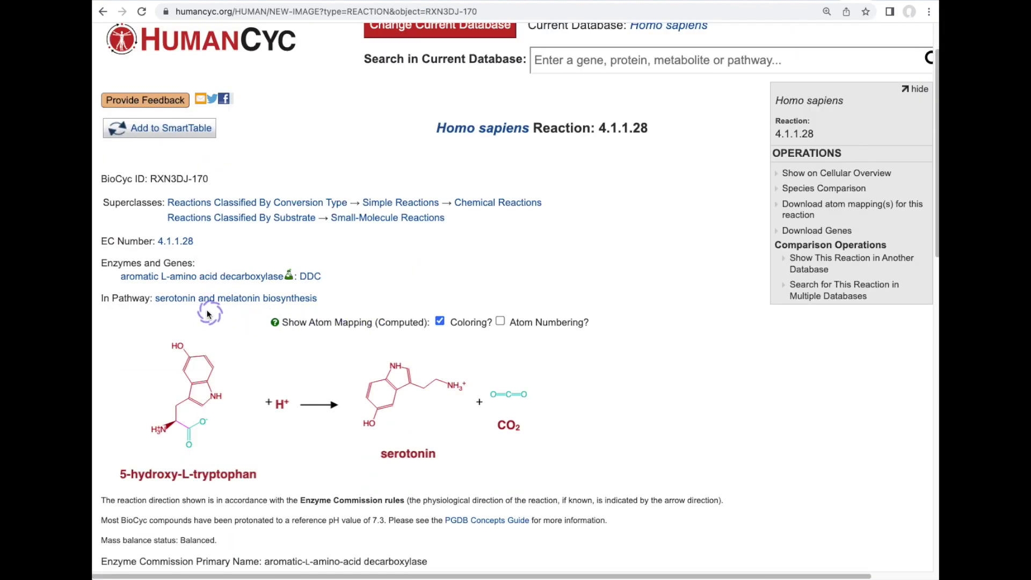
{"action": "mouse_move", "coordinate": [203, 304]}
{"action": "left_click", "coordinate": [203, 304]}
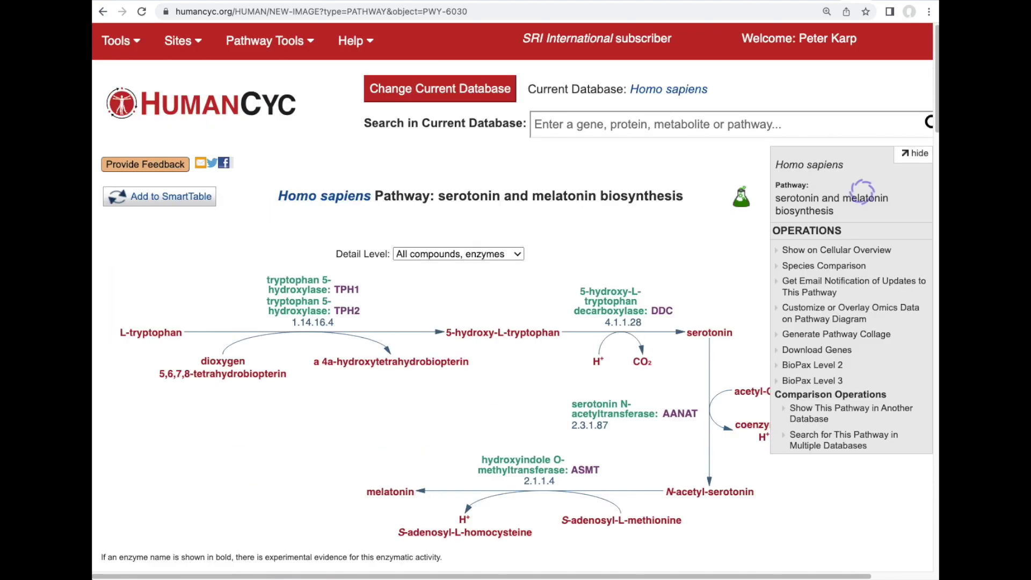
{"action": "left_click", "coordinate": [912, 152]}
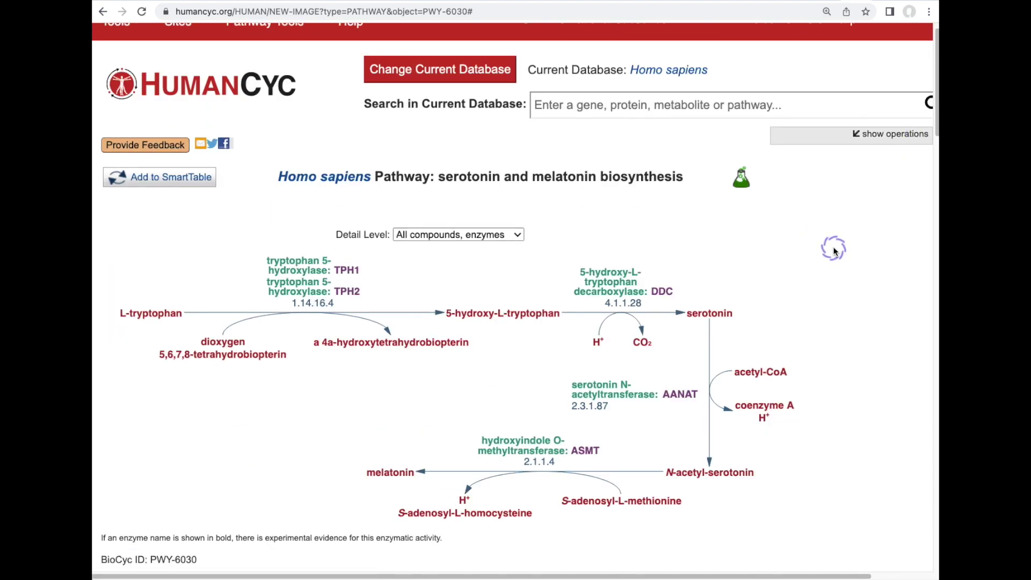
- Set the pathway Detail Level to 'Main compound structures' and hide operations again
{"action": "left_click", "coordinate": [515, 235]}
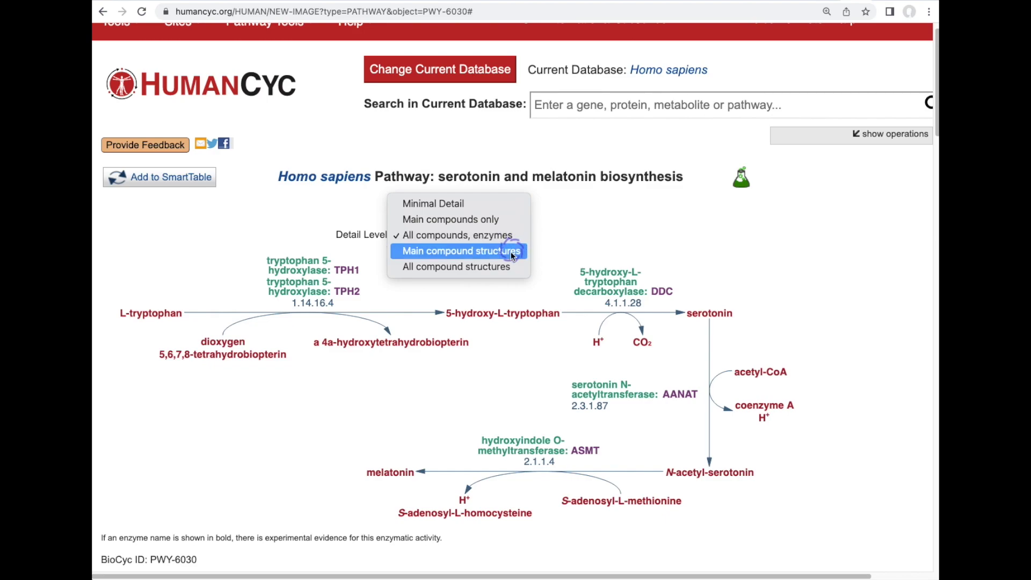
{"action": "left_click", "coordinate": [513, 255]}
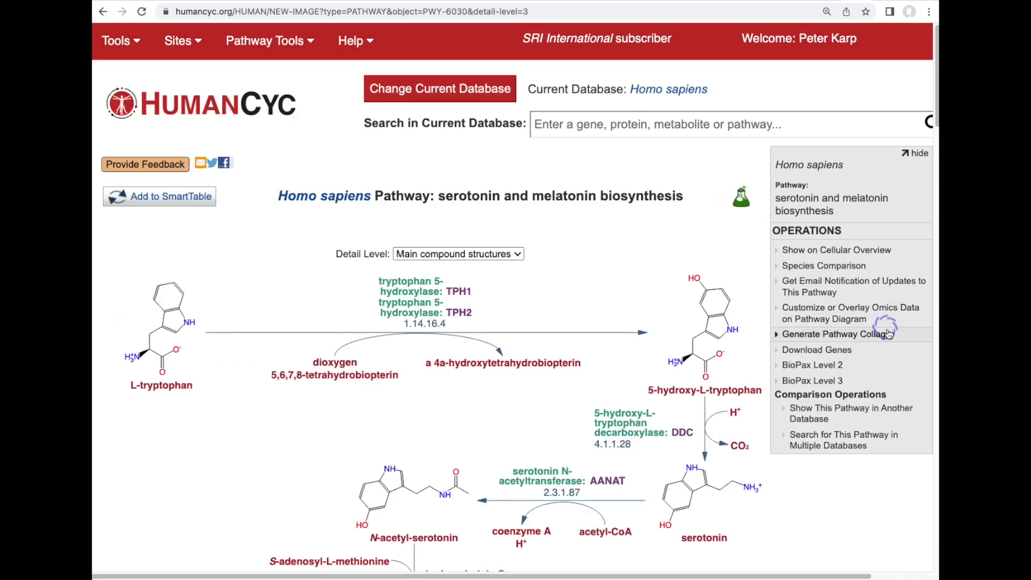
{"action": "left_click", "coordinate": [912, 154]}
{"action": "scroll", "coordinate": [870, 371], "scroll_direction": "down", "scroll_amount": 3}
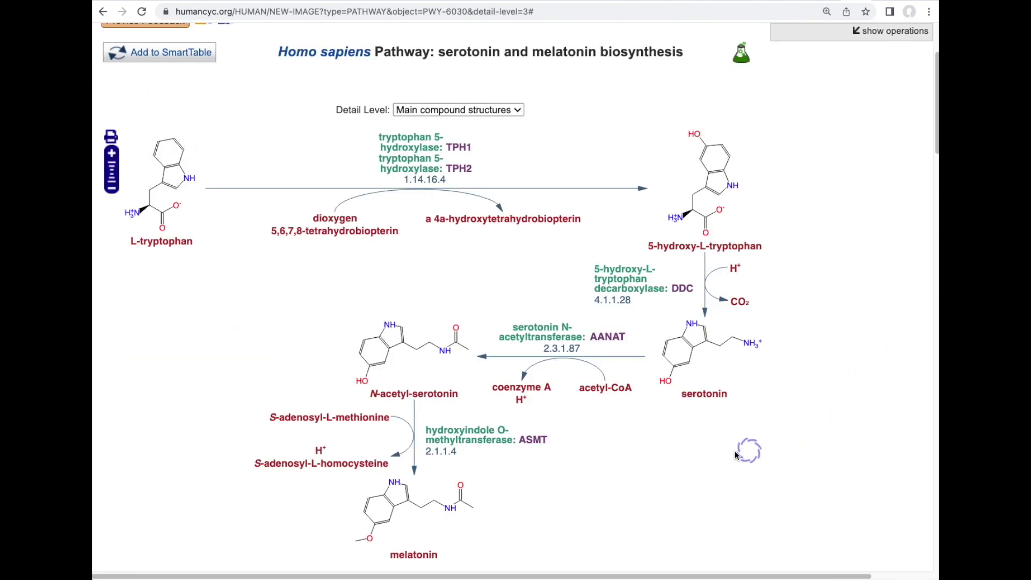
{"action": "mouse_move", "coordinate": [722, 356]}
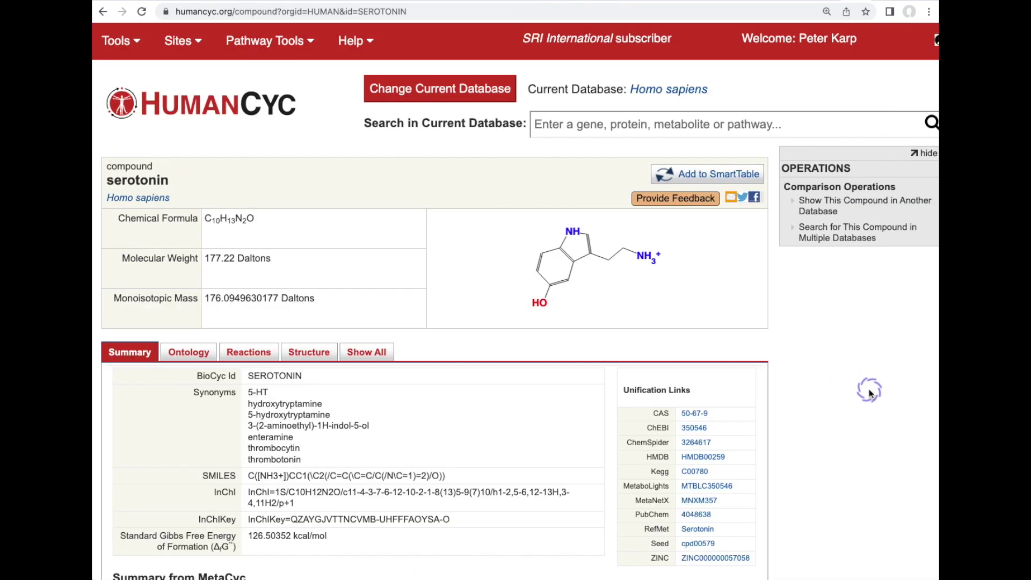
{"action": "left_click", "coordinate": [259, 356]}
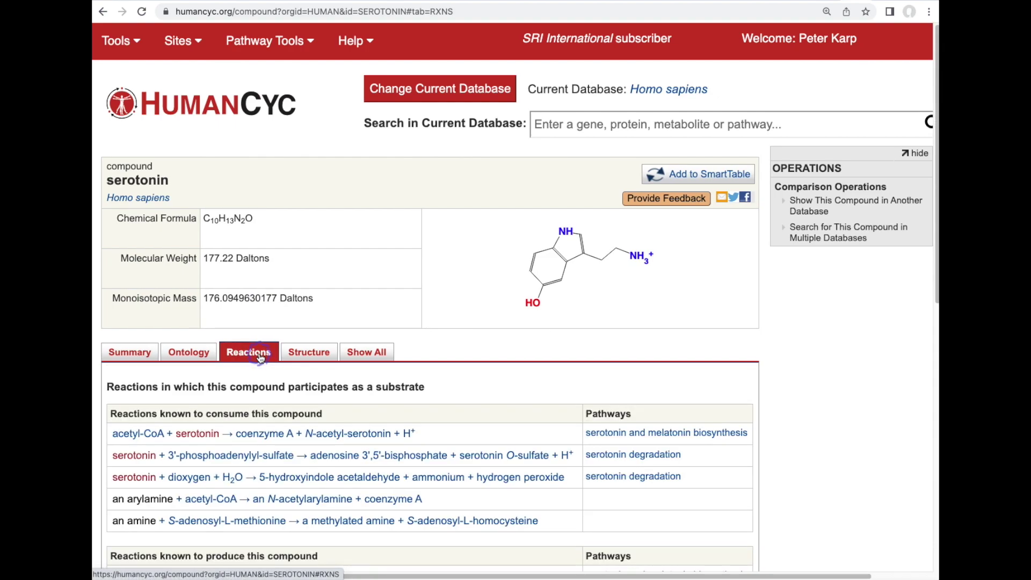
{"action": "scroll", "coordinate": [854, 368], "scroll_direction": "down", "scroll_amount": 5}
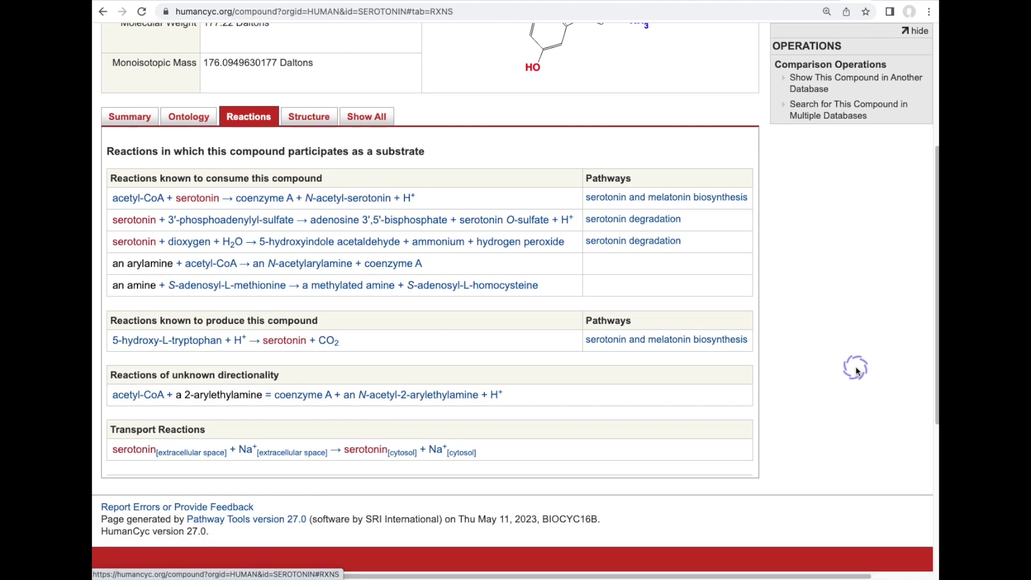
{"action": "scroll", "coordinate": [856, 370], "scroll_direction": "up", "scroll_amount": 1}
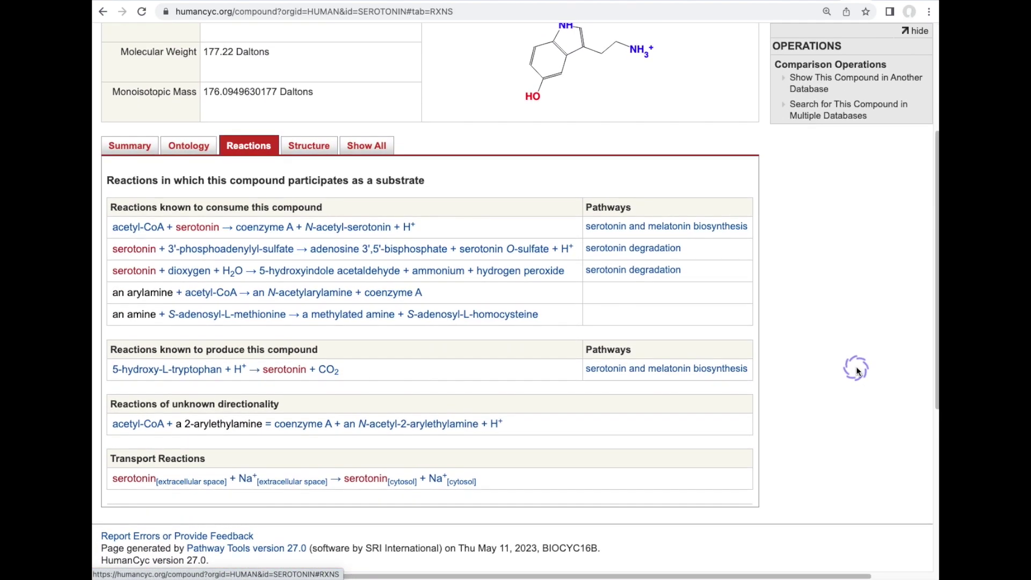
{"action": "scroll", "coordinate": [856, 369], "scroll_direction": "up", "scroll_amount": 4}
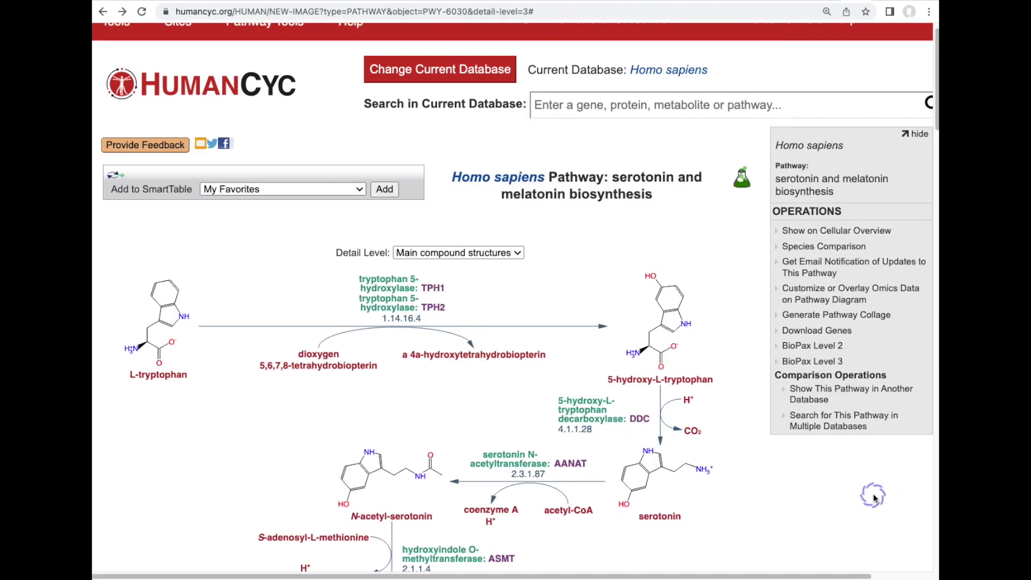
- Show the serotonin pathway on HumanCyc's cellular overview and zoom into its red highlighting
{"action": "scroll", "coordinate": [874, 497], "scroll_direction": "up", "scroll_amount": 1}
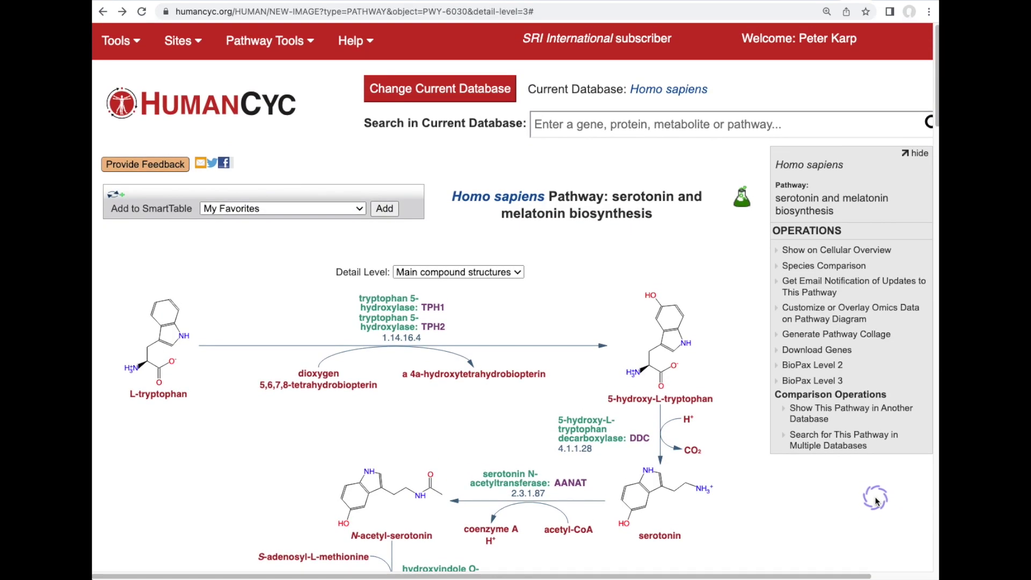
{"action": "left_click", "coordinate": [847, 251]}
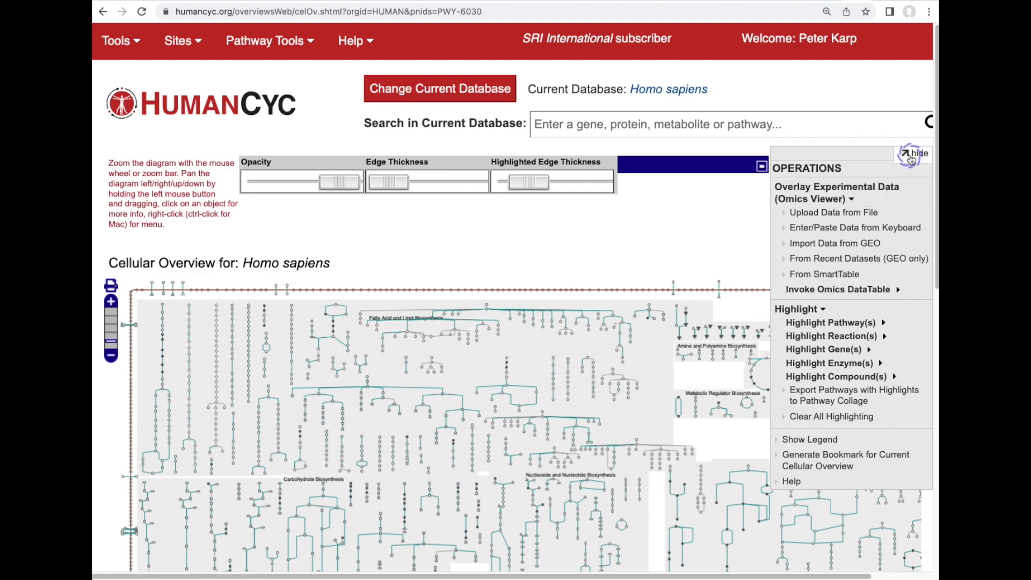
{"action": "left_click", "coordinate": [915, 153]}
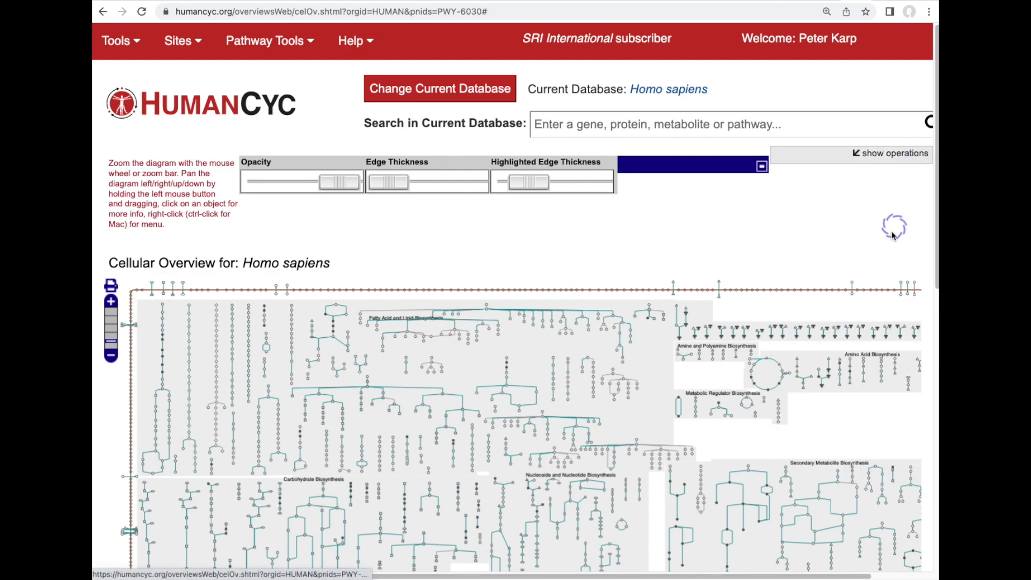
{"action": "scroll", "coordinate": [893, 235], "scroll_direction": "down", "scroll_amount": 3}
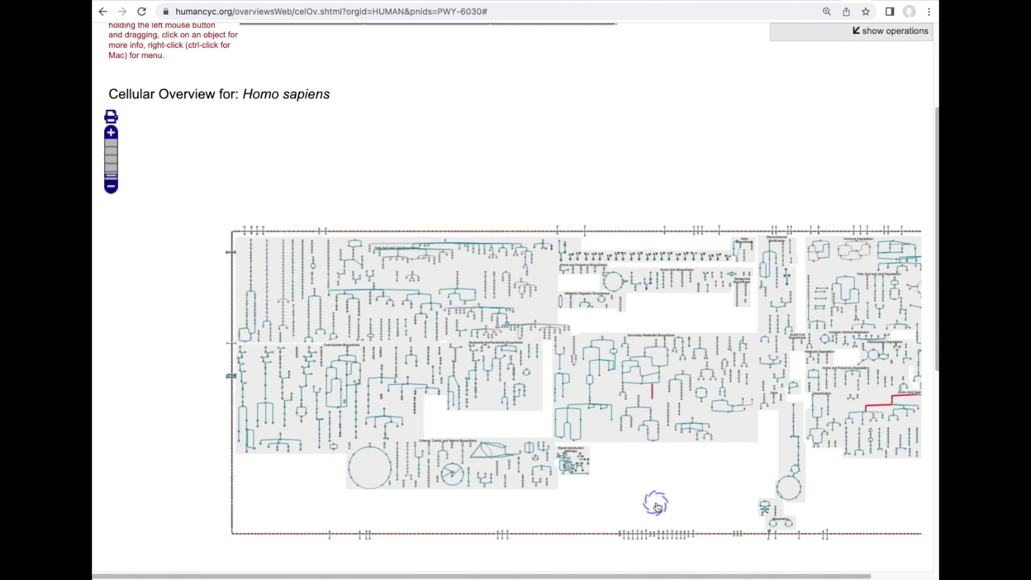
{"action": "left_click_drag", "start_coordinate": [657, 507], "coordinate": [544, 465]}
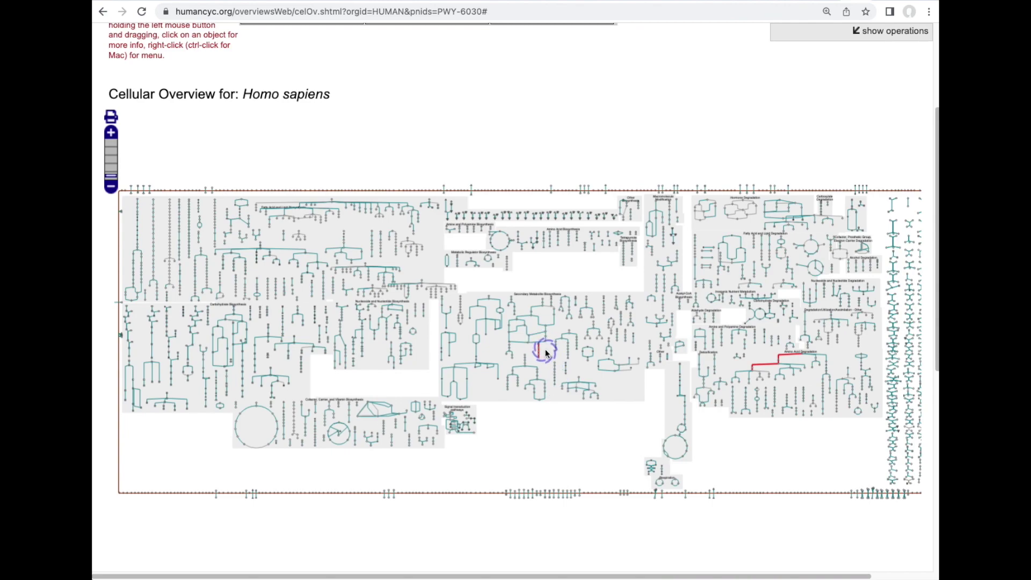
{"action": "scroll", "coordinate": [546, 353], "scroll_direction": "up", "scroll_amount": 5}
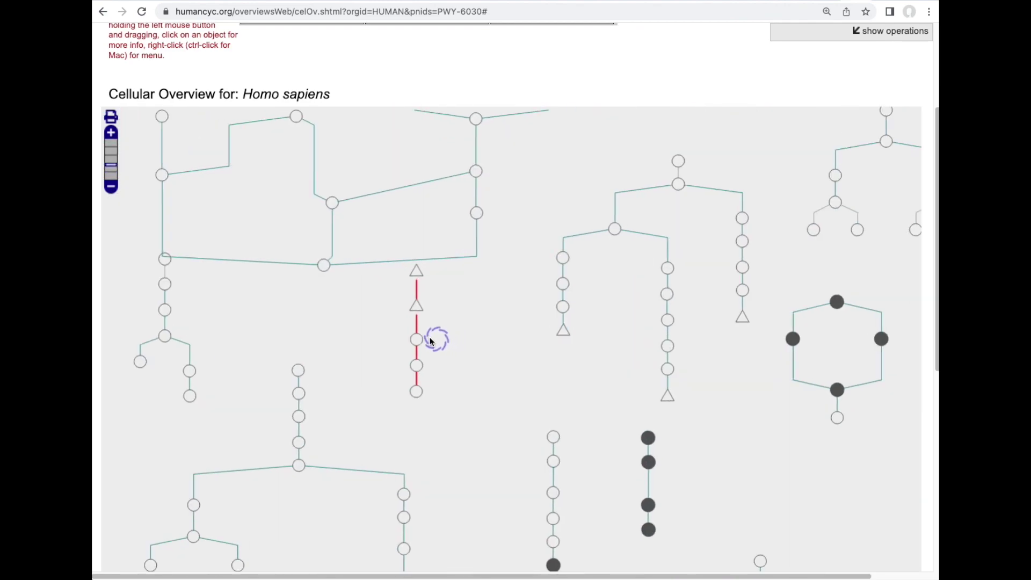
{"action": "scroll", "coordinate": [431, 341], "scroll_direction": "up", "scroll_amount": 5}
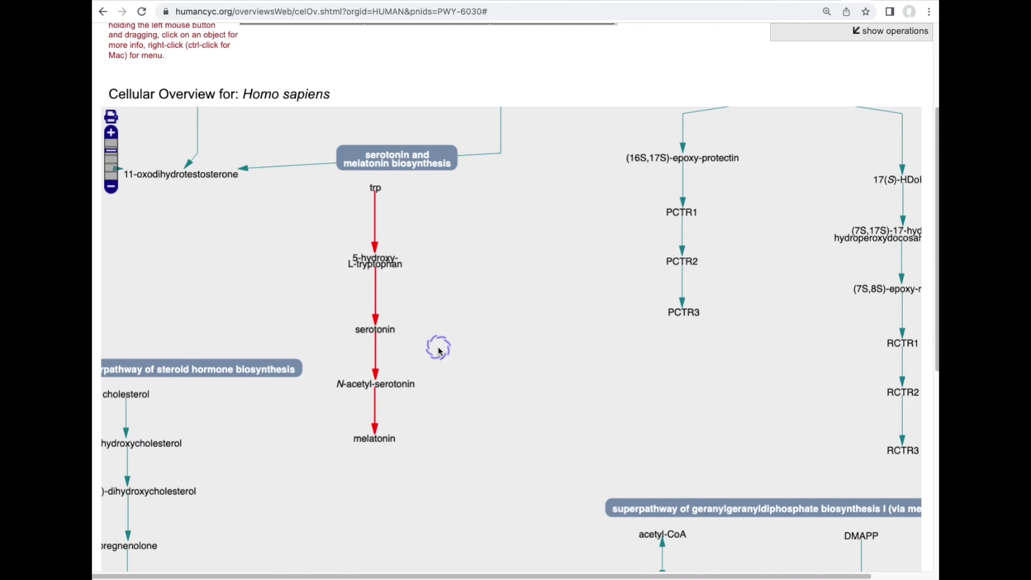
{"action": "scroll", "coordinate": [439, 351], "scroll_direction": "up", "scroll_amount": 2}
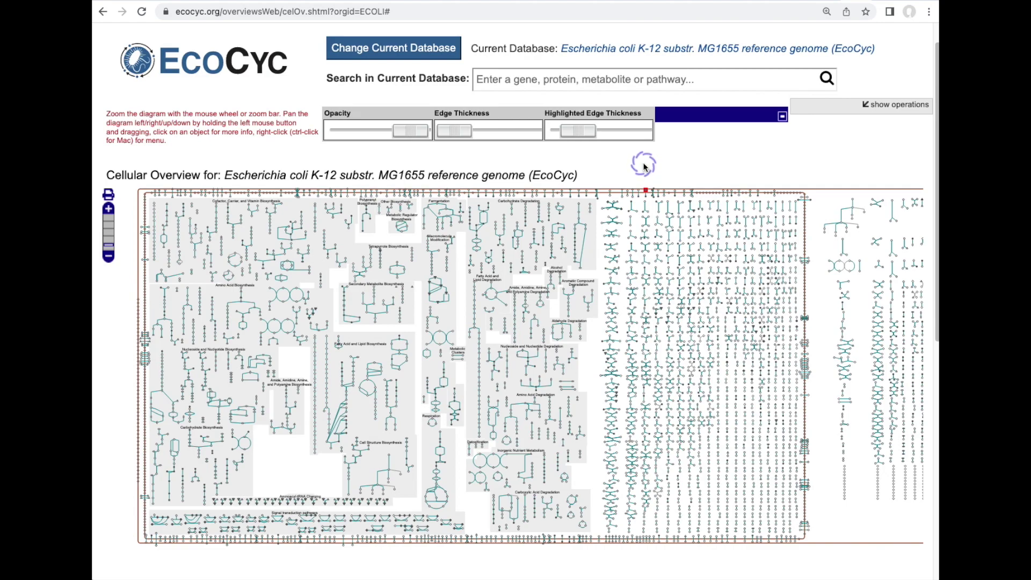
- Highlight reactions on the E. coli cellular overview using 'Species comparison'
{"action": "mouse_move", "coordinate": [437, 322]}
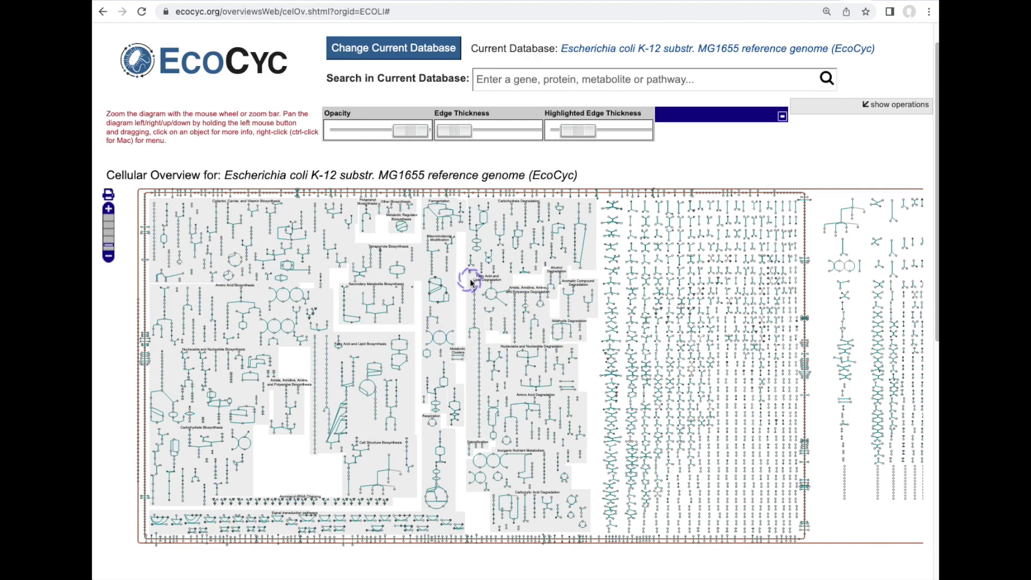
{"action": "left_click", "coordinate": [880, 104]}
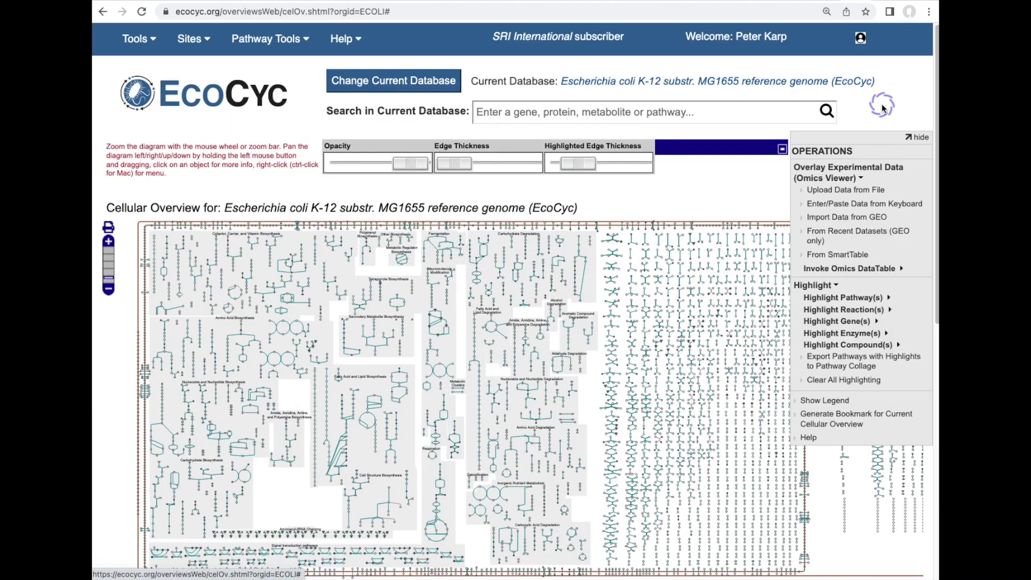
{"action": "left_click", "coordinate": [849, 344]}
{"action": "left_click", "coordinate": [843, 309]}
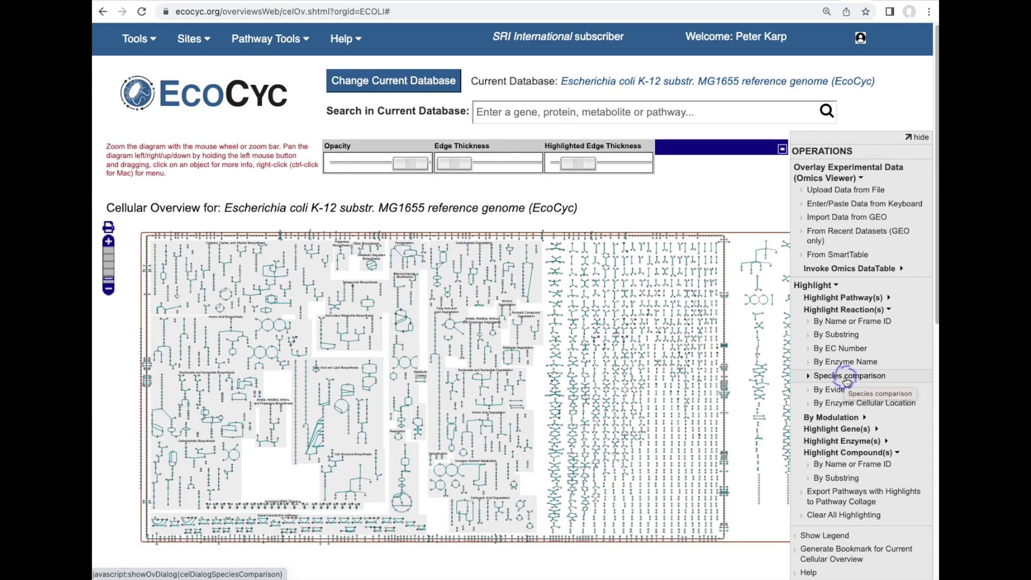
{"action": "left_click", "coordinate": [847, 377]}
{"action": "left_click", "coordinate": [595, 350]}
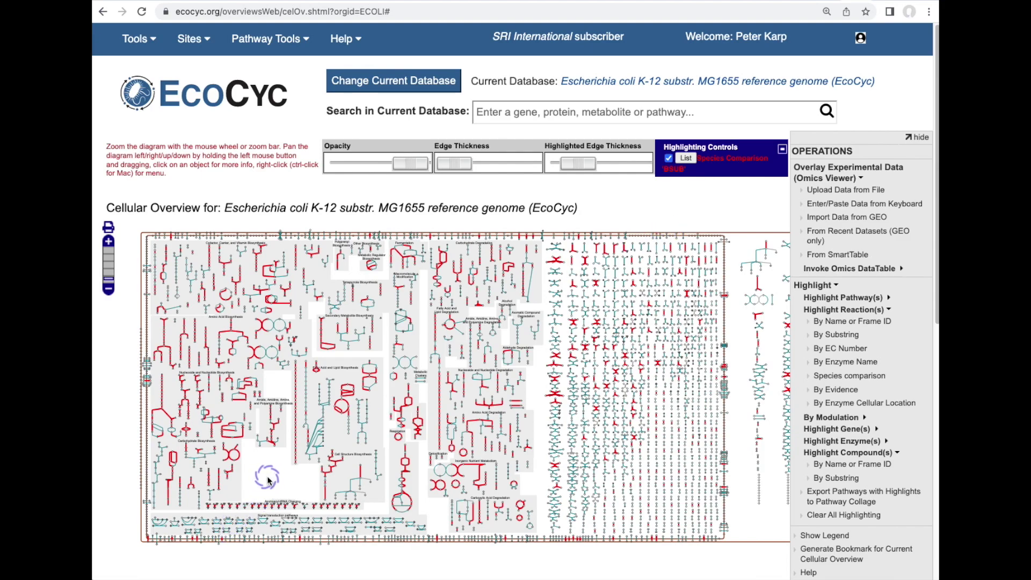
{"action": "scroll", "coordinate": [267, 478], "scroll_direction": "up", "scroll_amount": 3}
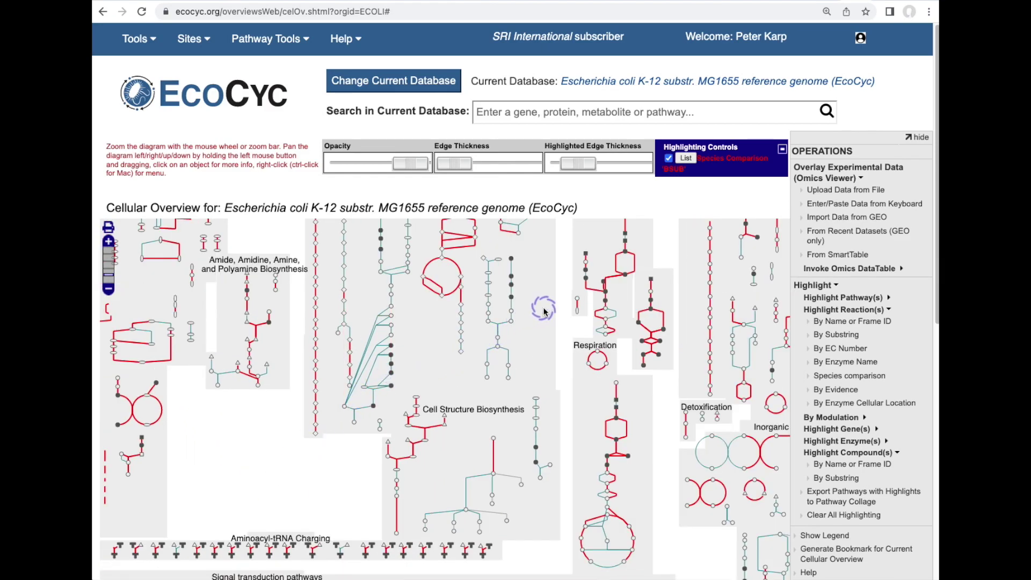
{"action": "left_click_drag", "start_coordinate": [544, 308], "coordinate": [535, 414]}
{"action": "scroll", "coordinate": [503, 413], "scroll_direction": "up", "scroll_amount": 3}
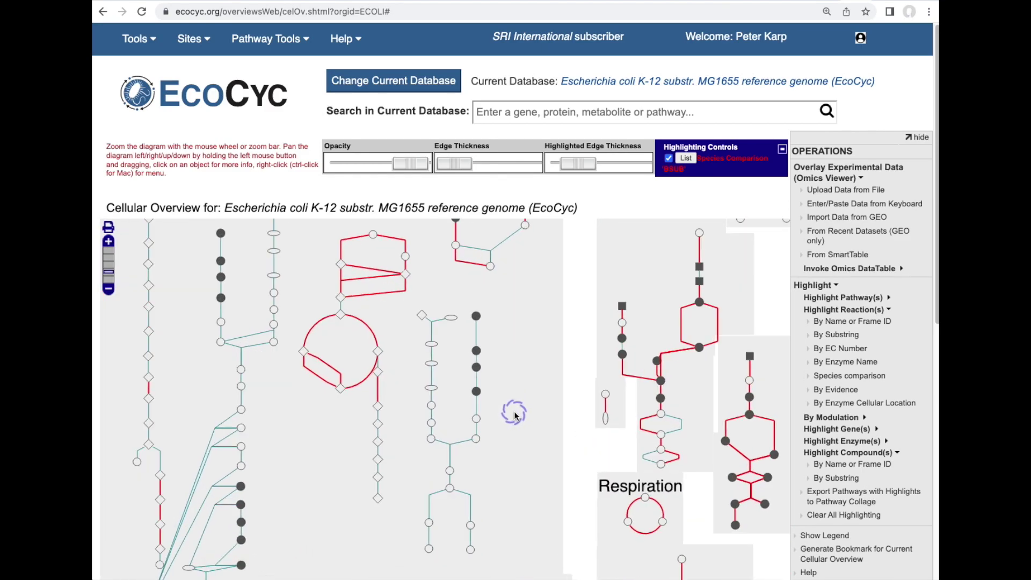
{"action": "scroll", "coordinate": [503, 423], "scroll_direction": "up", "scroll_amount": 5}
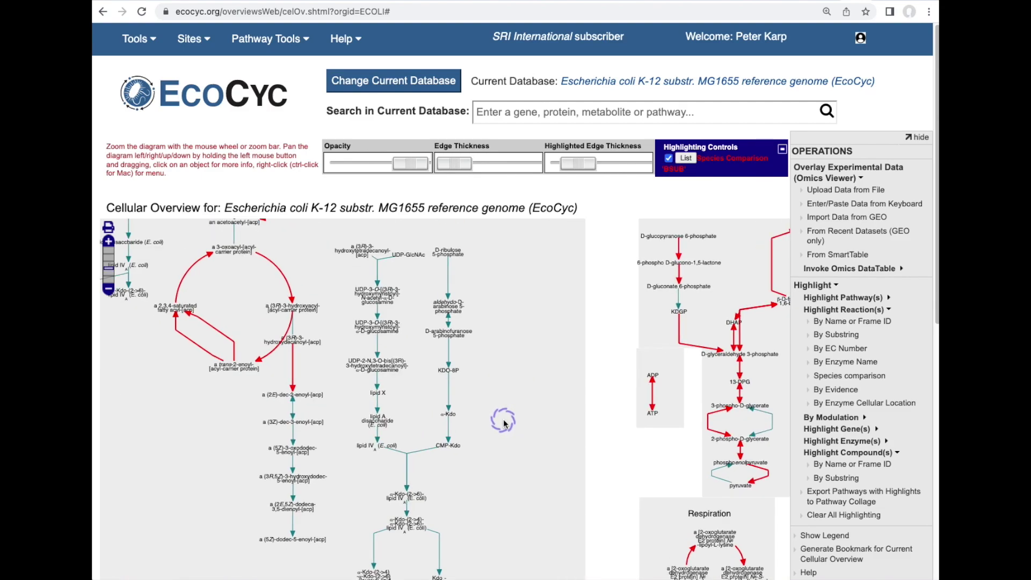
{"action": "scroll", "coordinate": [424, 432], "scroll_direction": "up", "scroll_amount": 3}
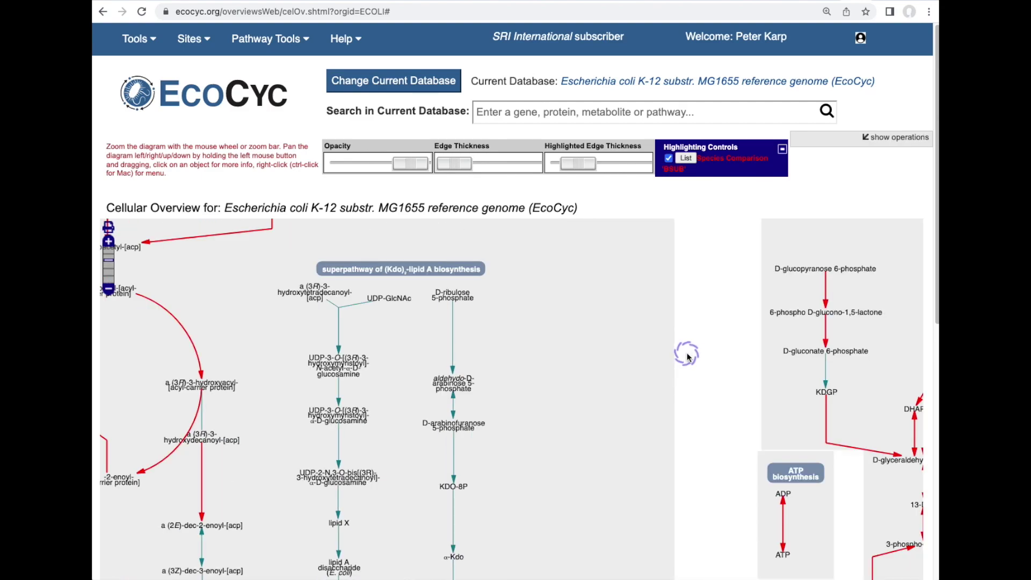
{"action": "scroll", "coordinate": [688, 357], "scroll_direction": "down", "scroll_amount": 5}
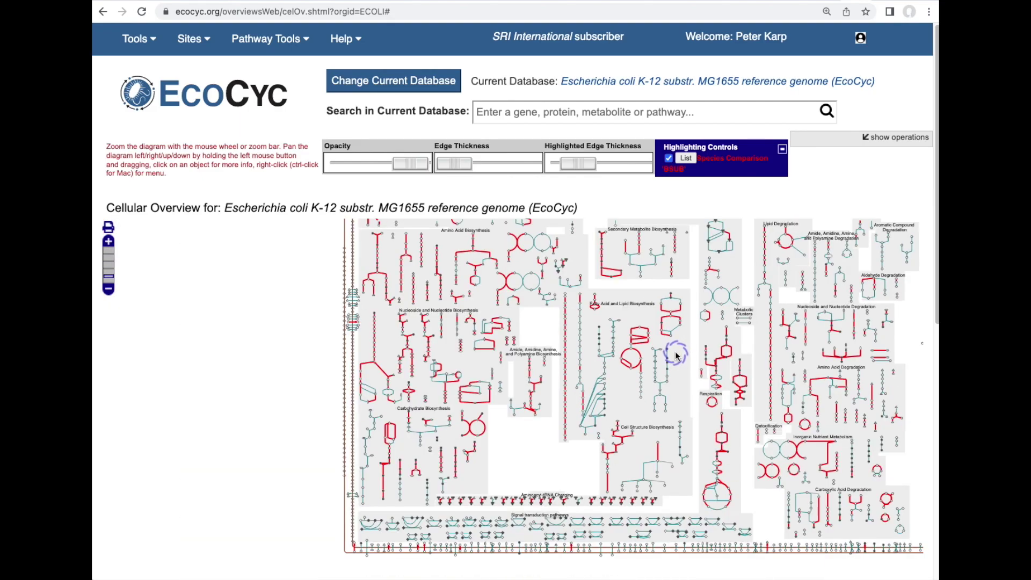
{"action": "left_click_drag", "start_coordinate": [684, 370], "coordinate": [498, 385]}
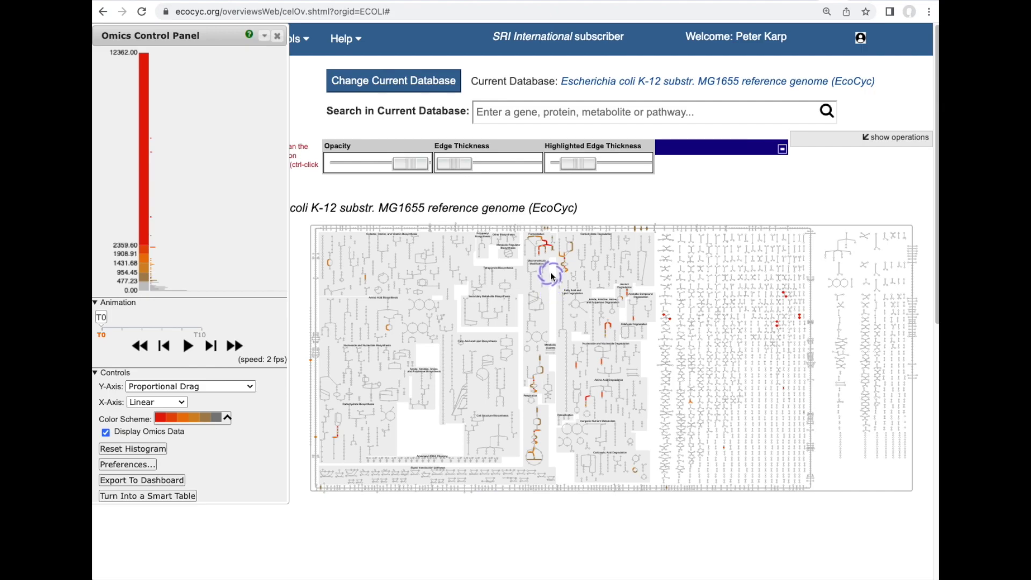
- Zoom and pan to the Fermentation region, then play the omics animation through to T10
{"action": "scroll", "coordinate": [550, 276], "scroll_direction": "up", "scroll_amount": 2}
{"action": "left_click_drag", "start_coordinate": [551, 278], "coordinate": [538, 346]}
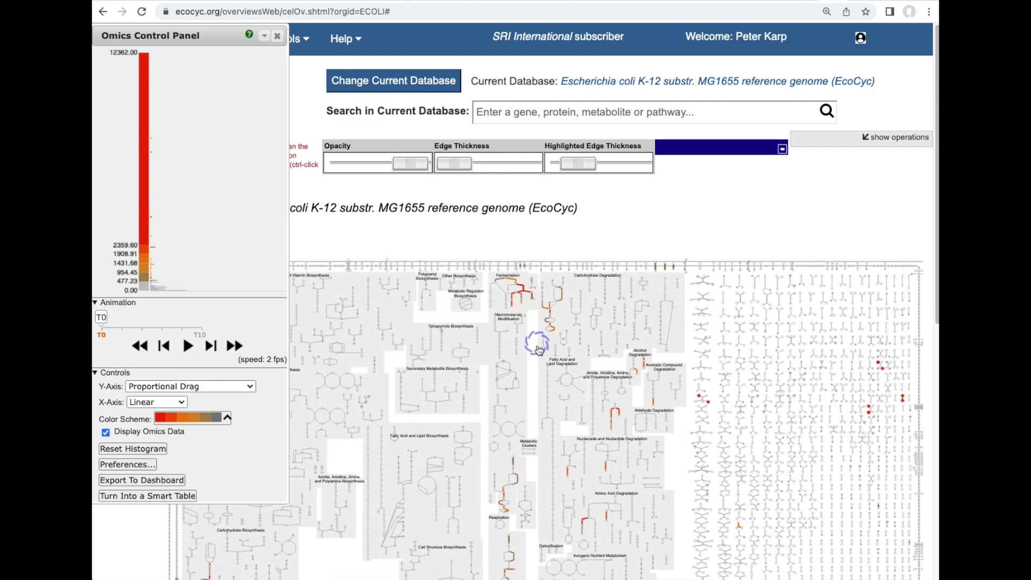
{"action": "mouse_move", "coordinate": [167, 153]}
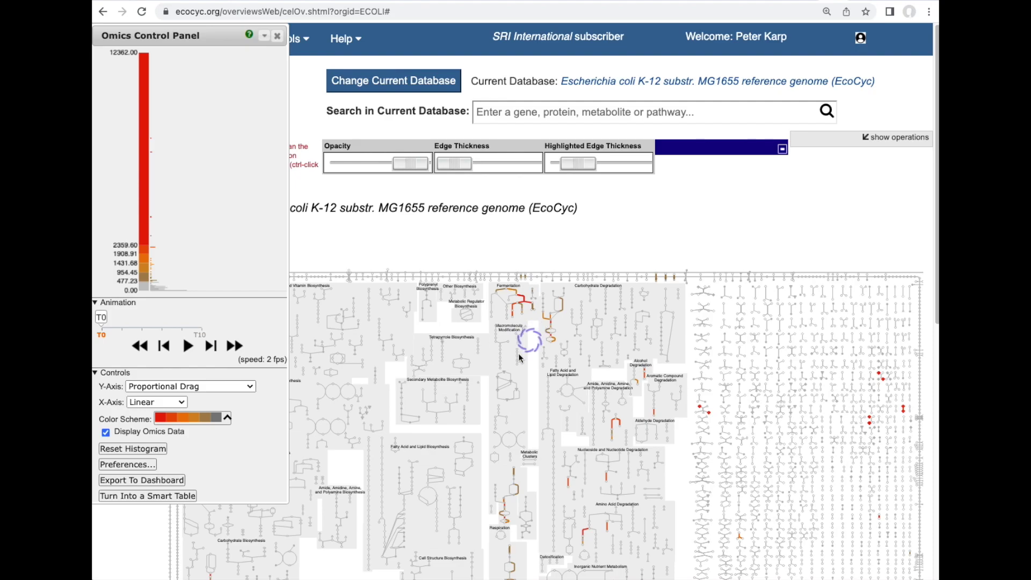
{"action": "scroll", "coordinate": [521, 396], "scroll_direction": "up", "scroll_amount": 5}
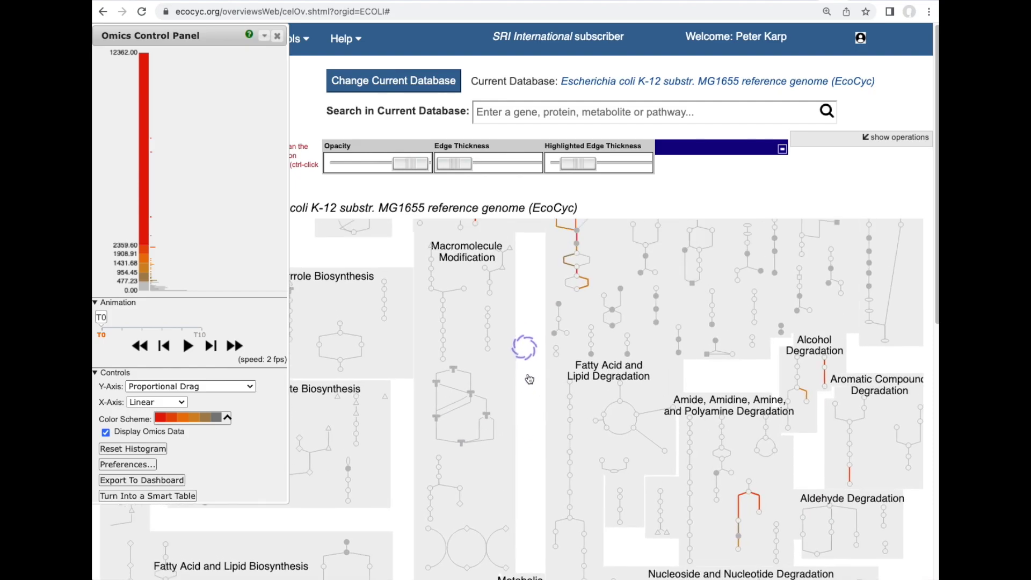
{"action": "scroll", "coordinate": [522, 359], "scroll_direction": "up", "scroll_amount": 5}
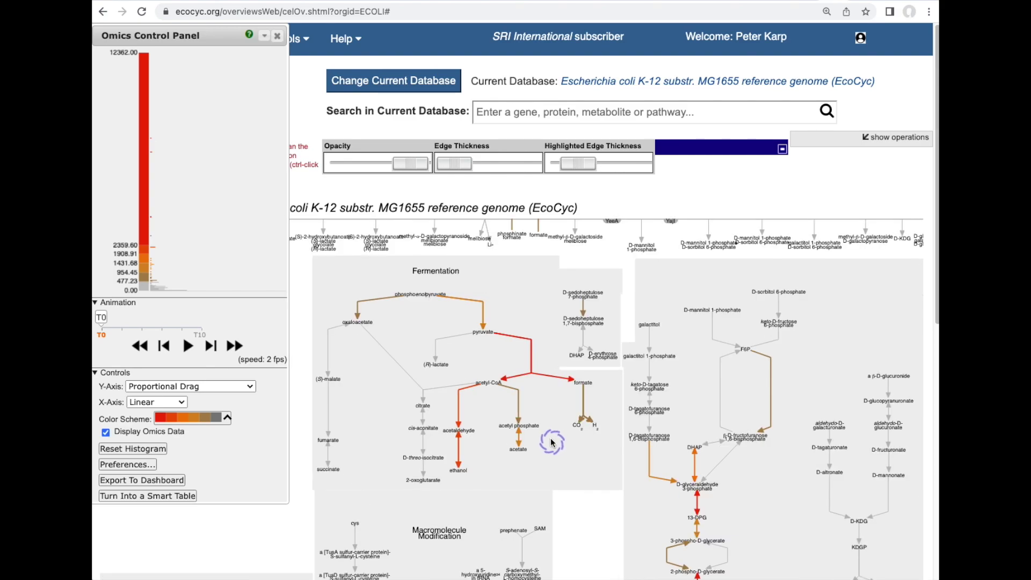
{"action": "left_click", "coordinate": [489, 492]}
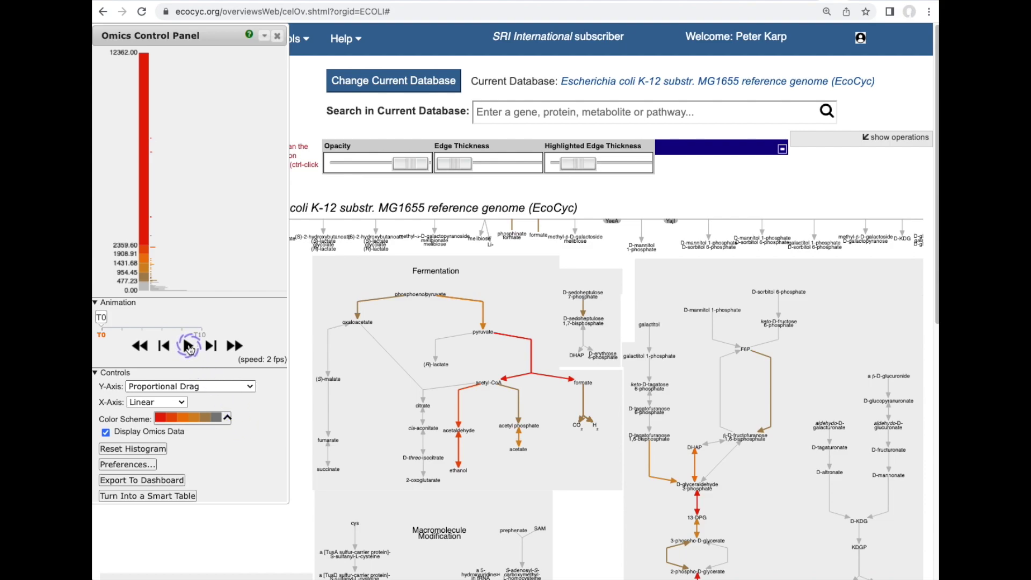
{"action": "left_click", "coordinate": [188, 346]}
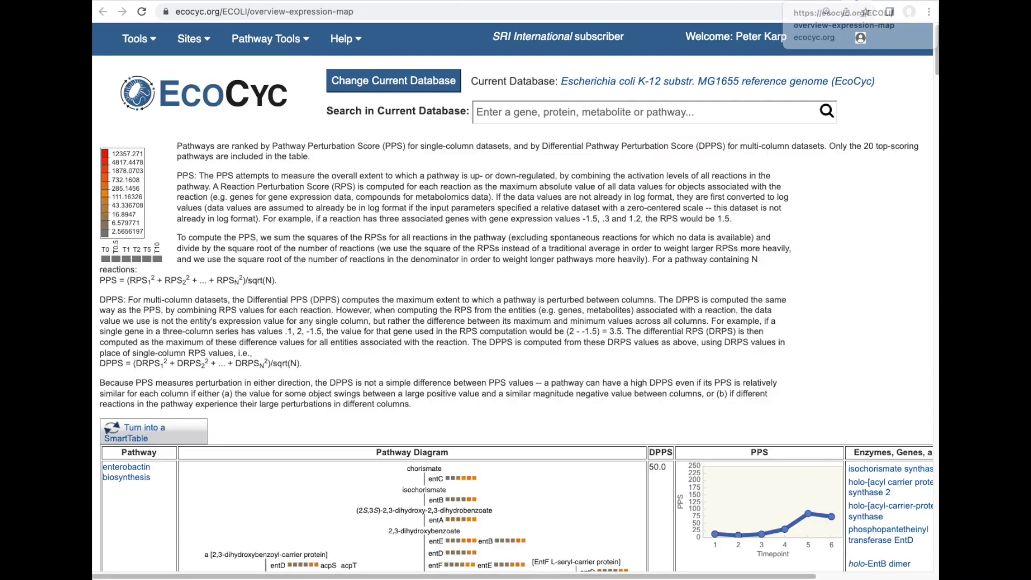
- Scroll through the pathway perturbation score table, led by enterobactin biosynthesis at DPPS 50.0
{"action": "scroll", "coordinate": [814, 249], "scroll_direction": "down", "scroll_amount": 1}
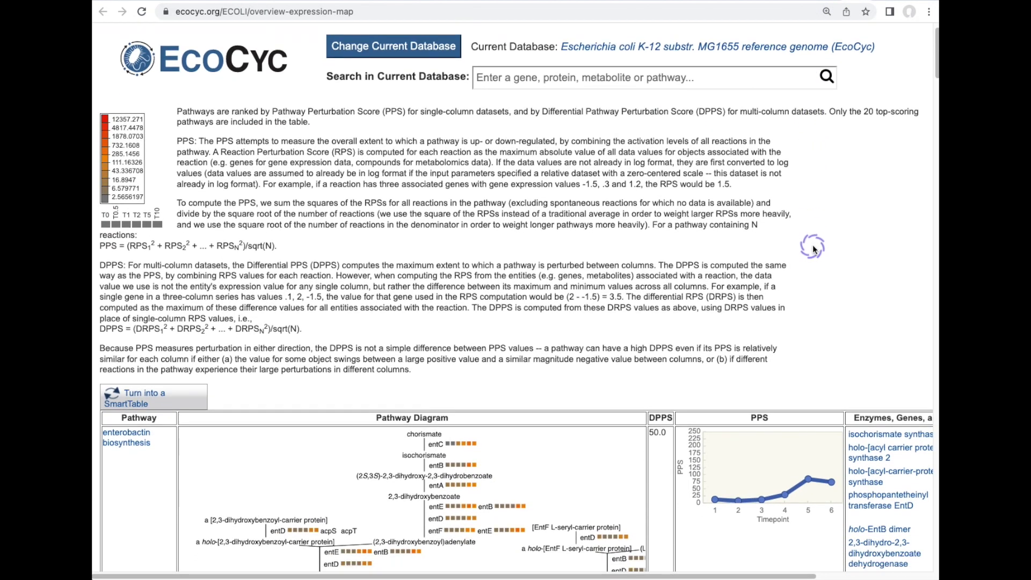
{"action": "scroll", "coordinate": [814, 250], "scroll_direction": "down", "scroll_amount": 6}
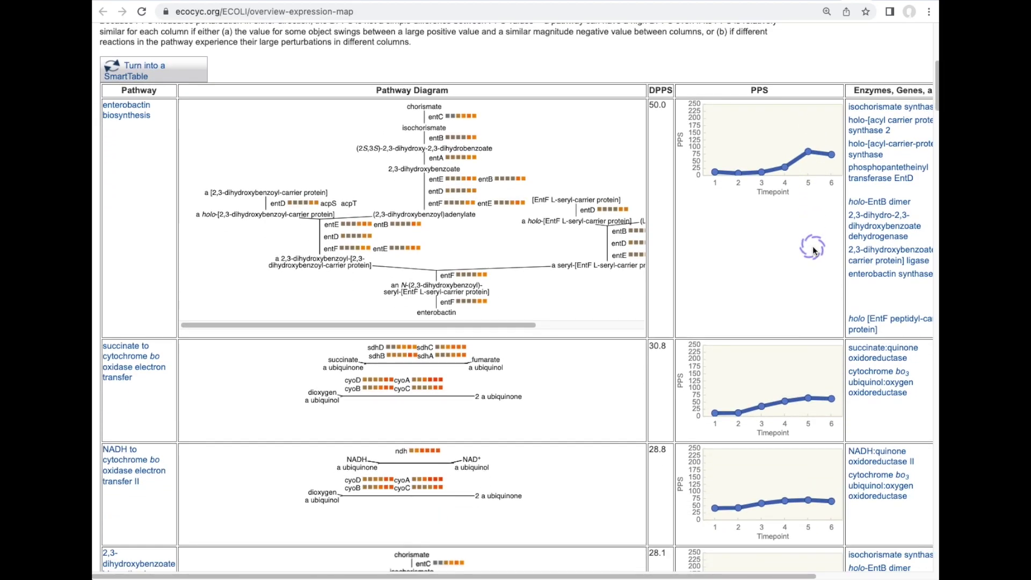
{"action": "scroll", "coordinate": [813, 249], "scroll_direction": "down", "scroll_amount": 1}
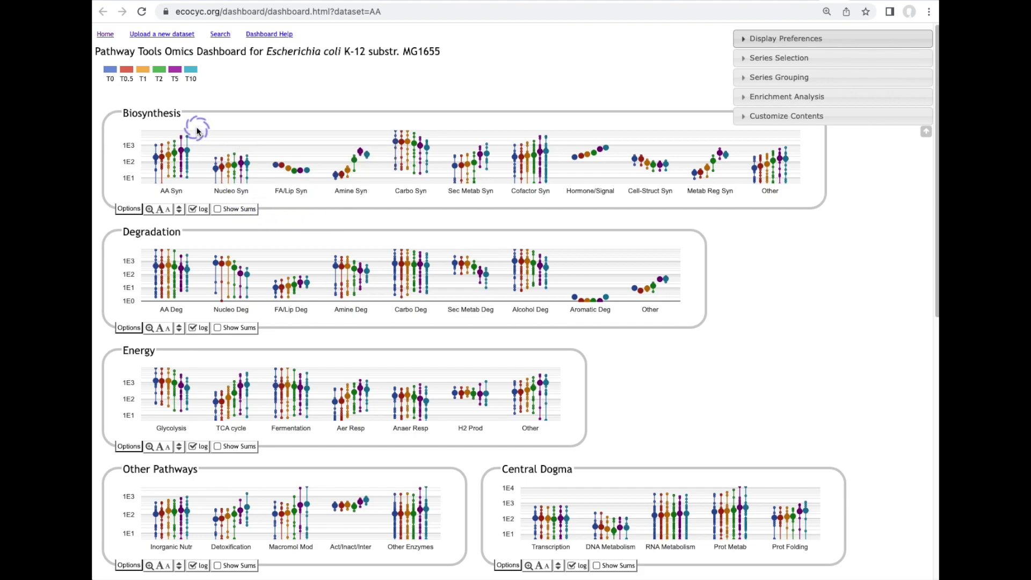
- Read the Omics Dashboard chart tooltips, then enlarge the Amino Acid Biosynthesis chart
{"action": "mouse_move", "coordinate": [206, 140]}
{"action": "mouse_move", "coordinate": [601, 537]}
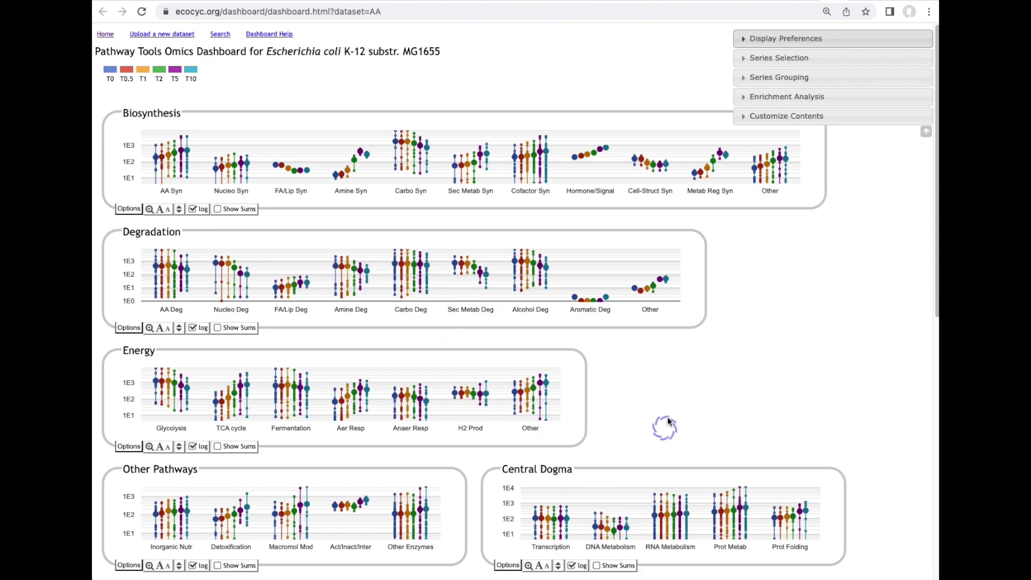
{"action": "mouse_move", "coordinate": [334, 189]}
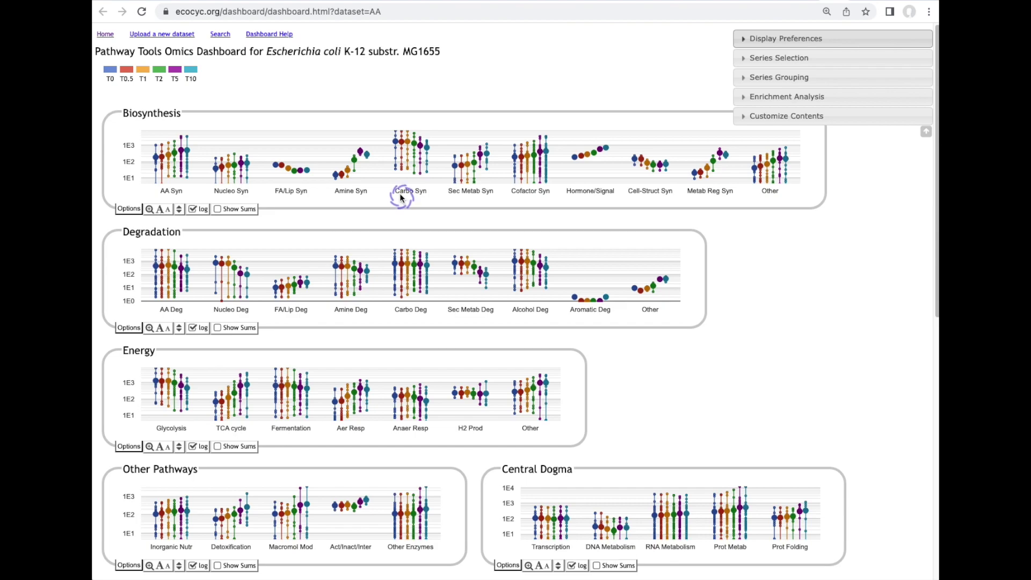
{"action": "mouse_move", "coordinate": [410, 178]}
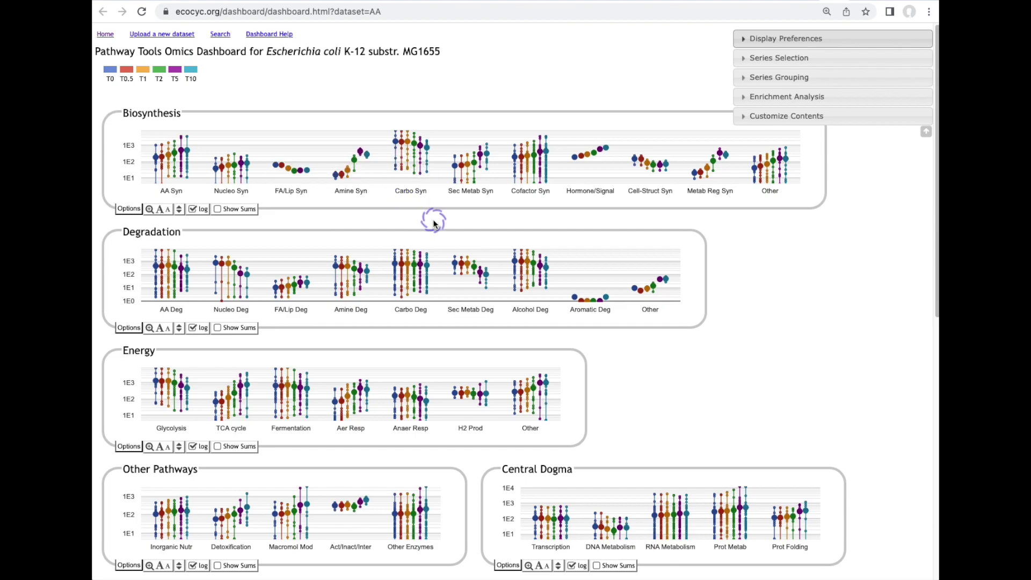
{"action": "left_click", "coordinate": [169, 158]}
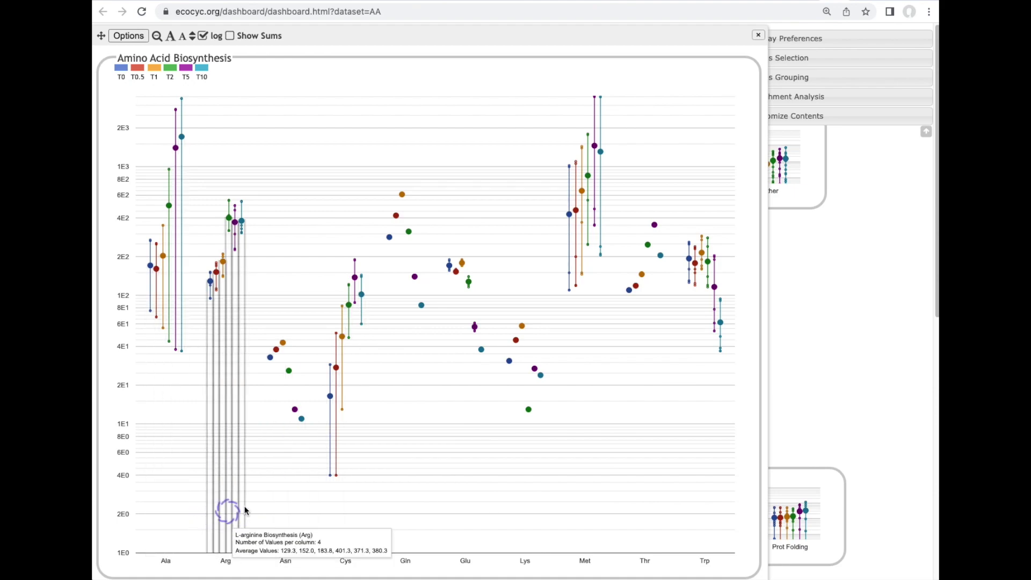
- Open the L-cysteine Biosynthesis gene chart from the Cys column and display the pathway
{"action": "left_click", "coordinate": [346, 373]}
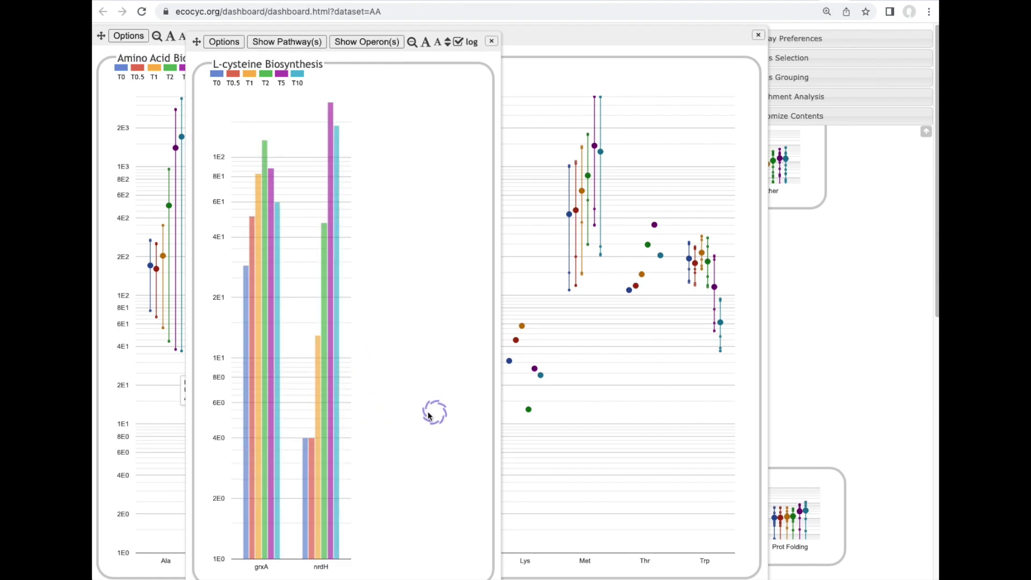
{"action": "left_click", "coordinate": [301, 43]}
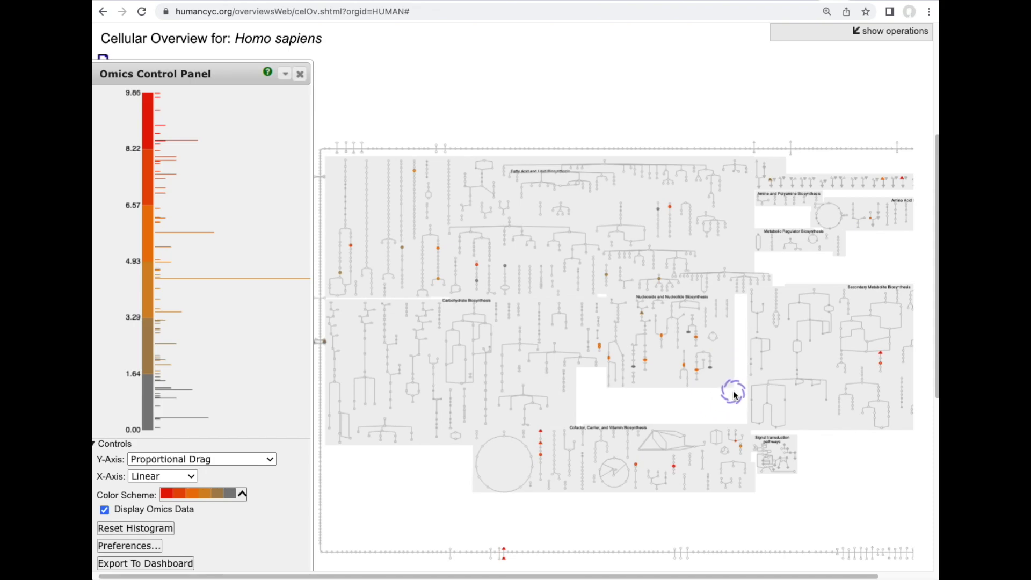
- Zoom into Nucleoside and Nucleotide Biosynthesis and view GMP's omics value of 5.81
{"action": "scroll", "coordinate": [669, 359], "scroll_direction": "up", "scroll_amount": 3}
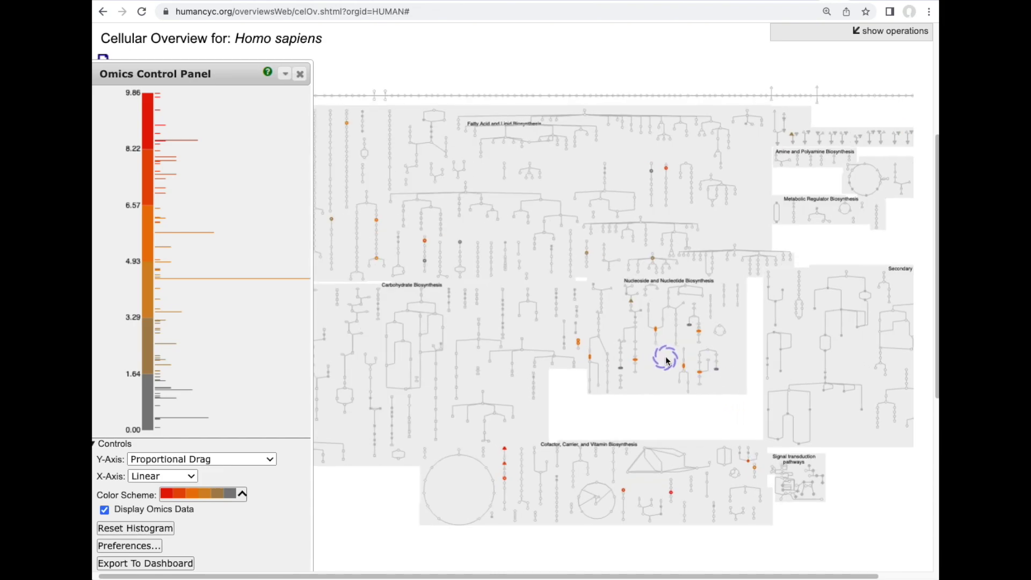
{"action": "scroll", "coordinate": [651, 359], "scroll_direction": "up", "scroll_amount": 3}
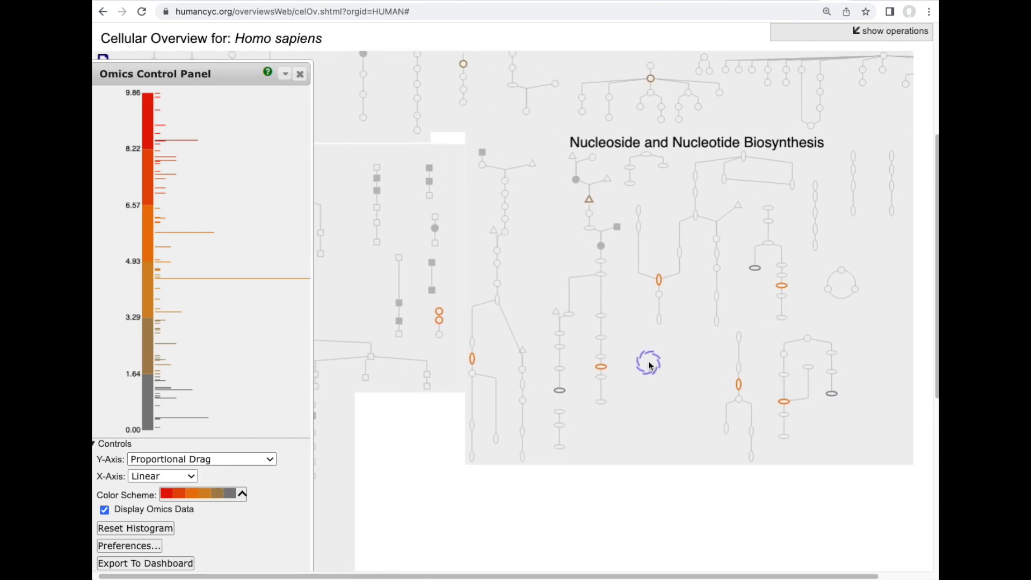
{"action": "scroll", "coordinate": [650, 366], "scroll_direction": "up", "scroll_amount": 3}
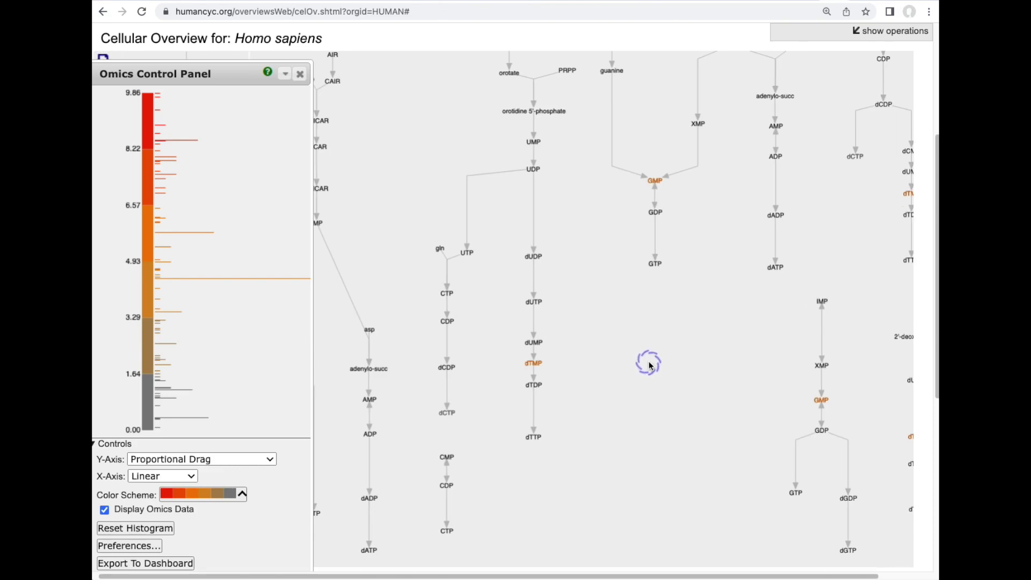
{"action": "left_click_drag", "start_coordinate": [683, 338], "coordinate": [594, 451]}
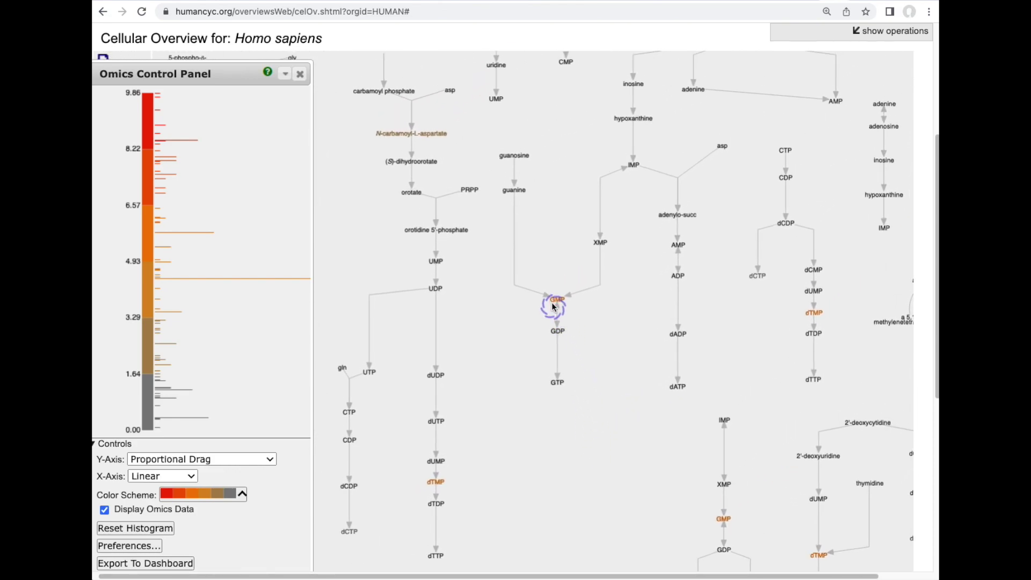
{"action": "mouse_move", "coordinate": [553, 304]}
{"action": "left_click", "coordinate": [670, 293]}
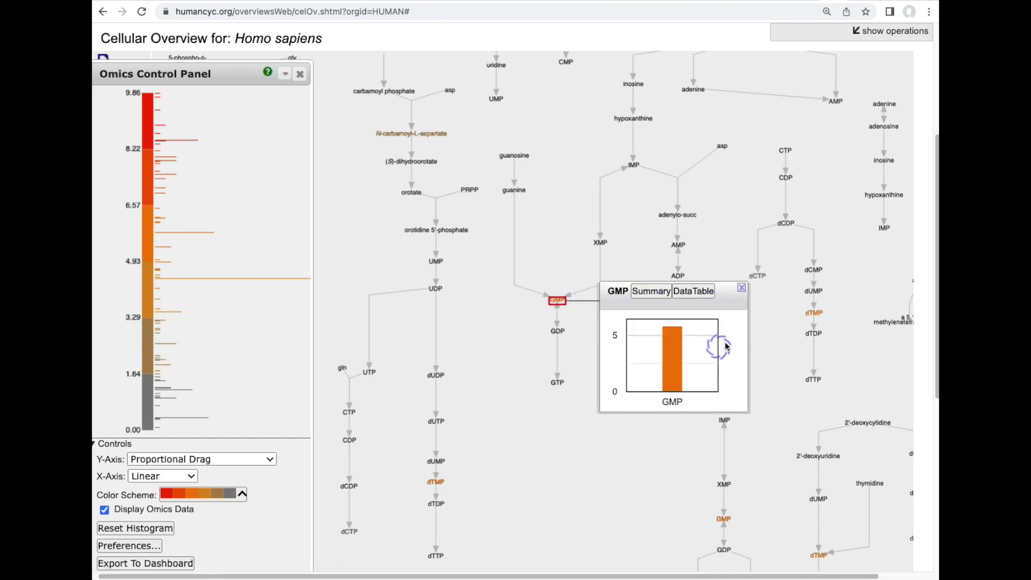
- Check dTMP's omics data, then start a 'purr' search on BsubCyc
{"action": "mouse_move", "coordinate": [821, 318]}
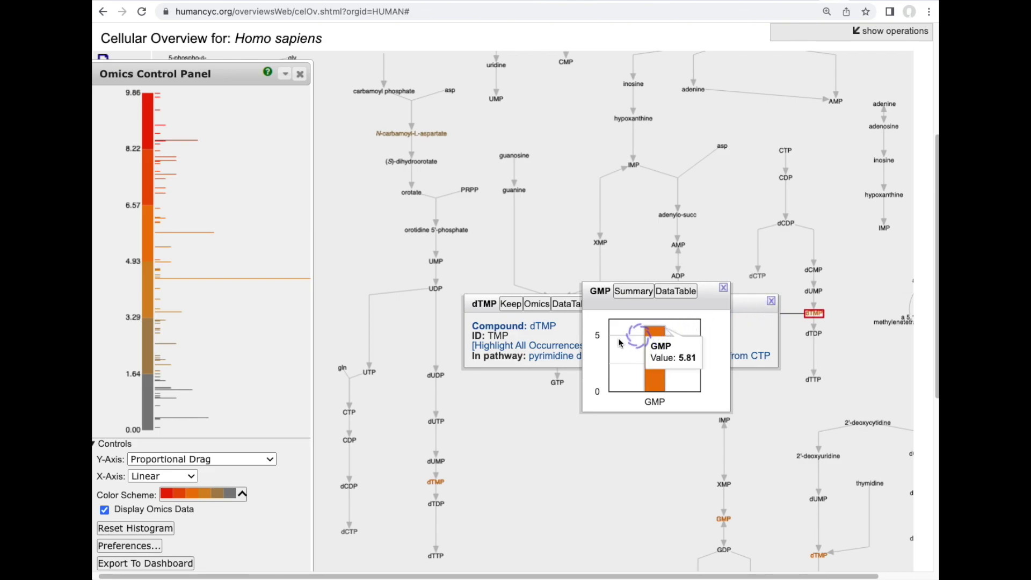
{"action": "left_click", "coordinate": [539, 304]}
{"action": "left_click", "coordinate": [525, 184]}
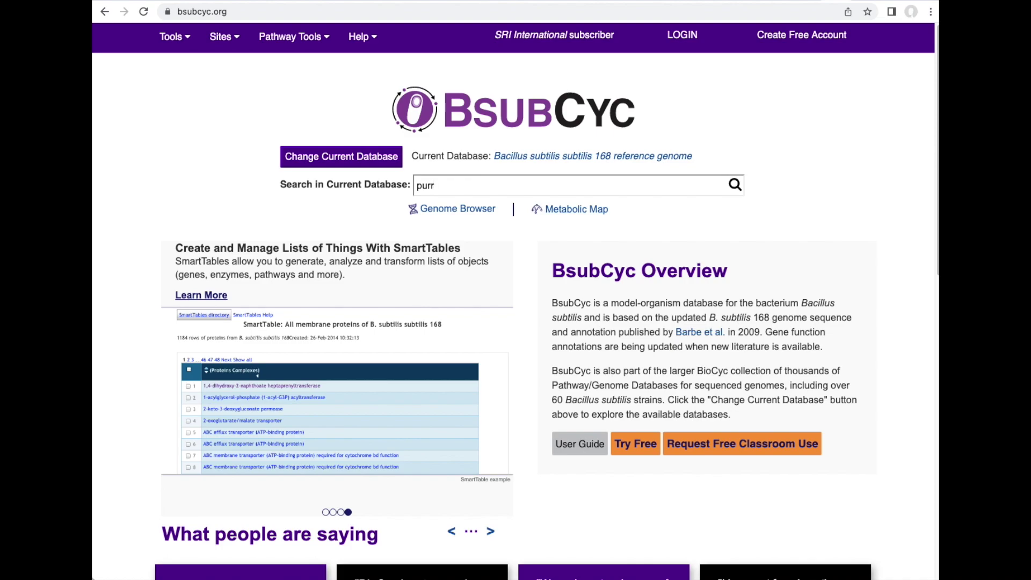
- Search BsubCyc for 'purr' and open the purR gene page
{"action": "left_click", "coordinate": [526, 184]}
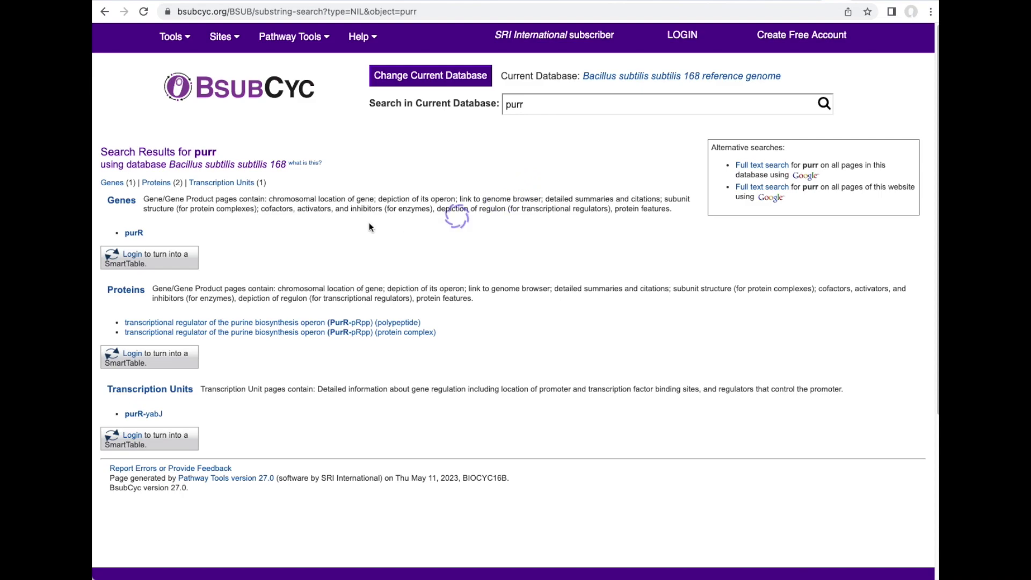
{"action": "left_click", "coordinate": [124, 235]}
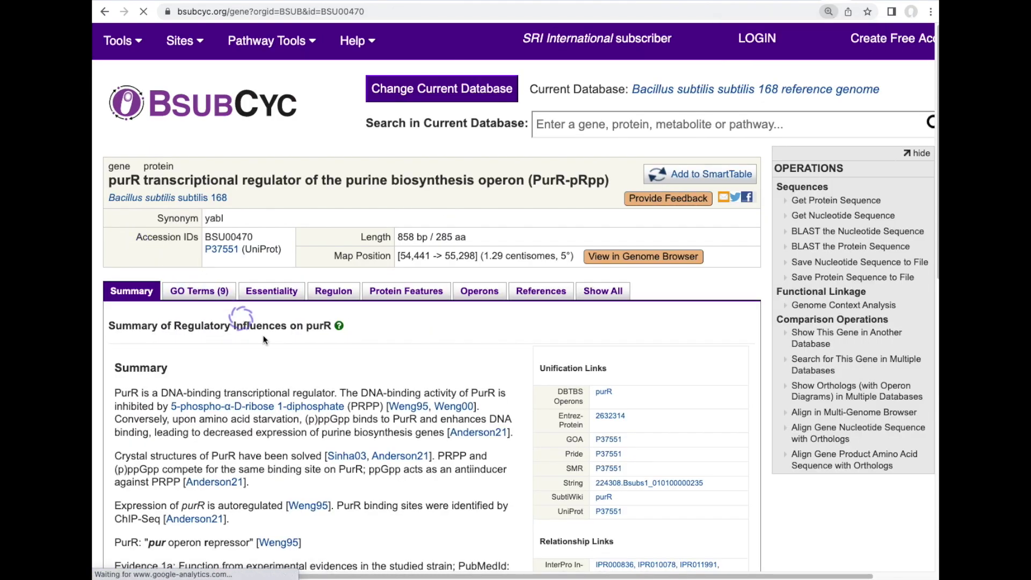
{"action": "left_click", "coordinate": [326, 371]}
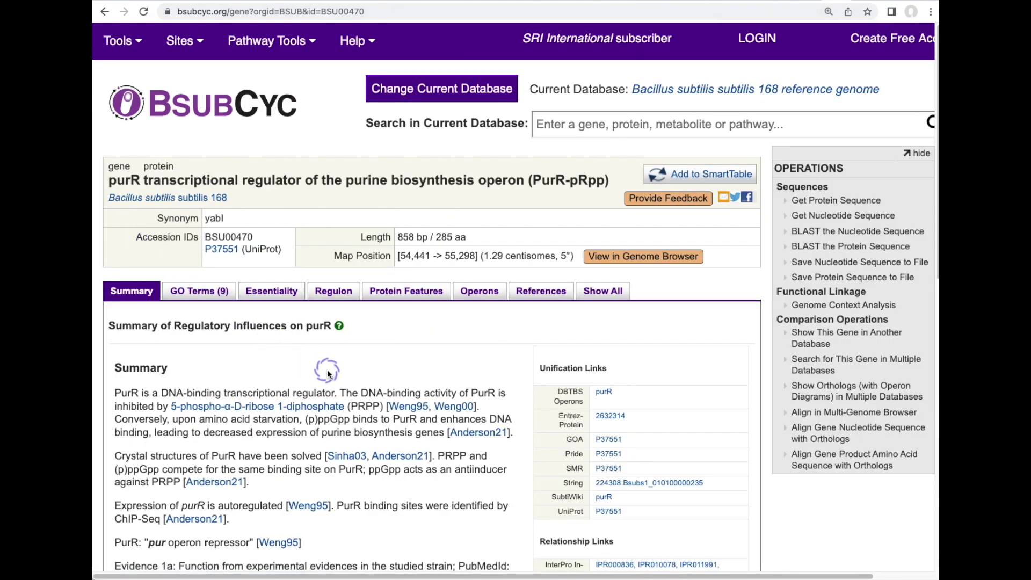
{"action": "scroll", "coordinate": [327, 370], "scroll_direction": "down", "scroll_amount": 5}
- Show the PurR regulon and scroll through its 10 transcription units, including pur and pyr operons
{"action": "left_click", "coordinate": [335, 291]}
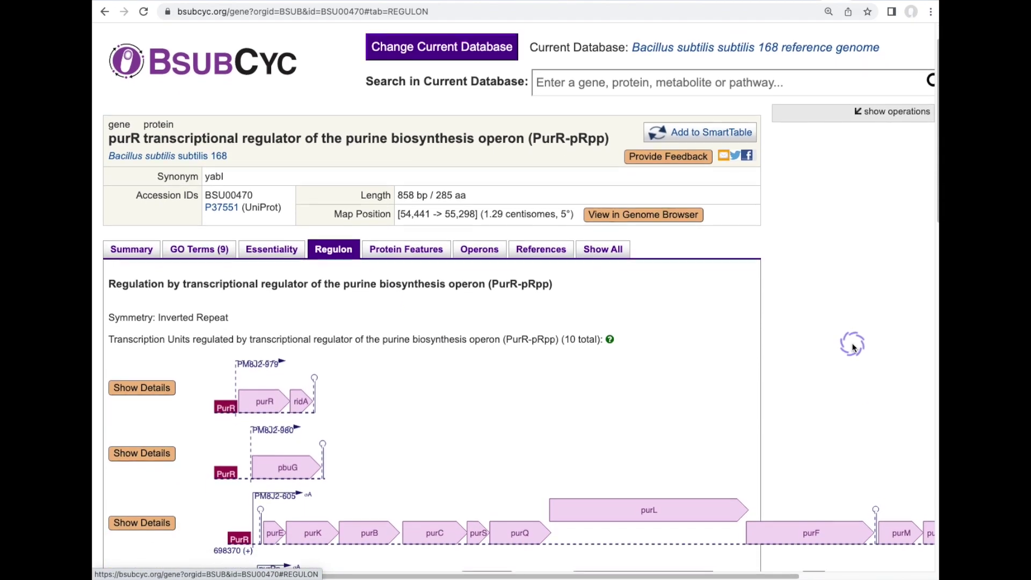
{"action": "scroll", "coordinate": [859, 345], "scroll_direction": "down", "scroll_amount": 5}
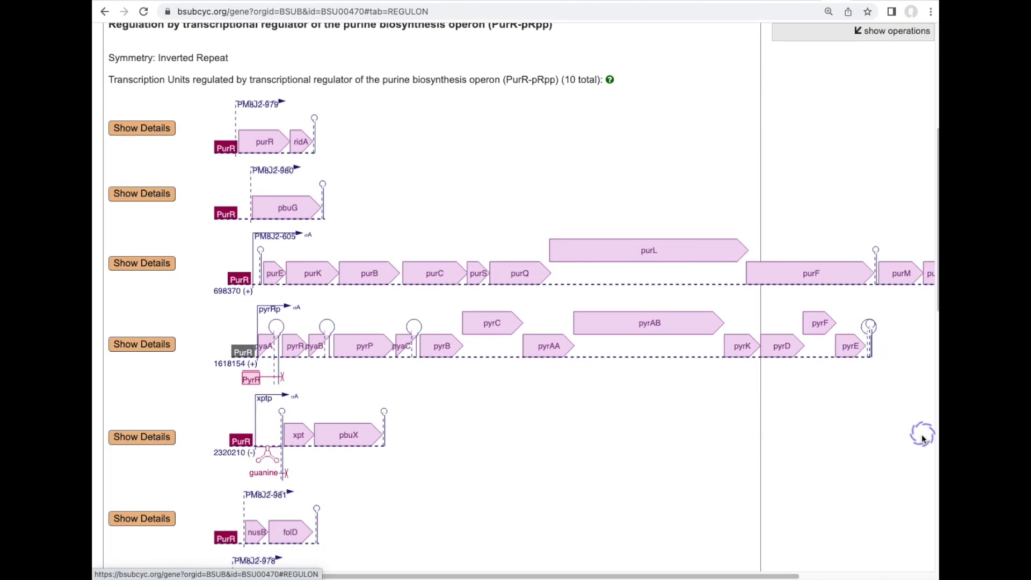
{"action": "scroll", "coordinate": [922, 441], "scroll_direction": "down", "scroll_amount": 1}
{"action": "scroll", "coordinate": [920, 433], "scroll_direction": "down", "scroll_amount": 5}
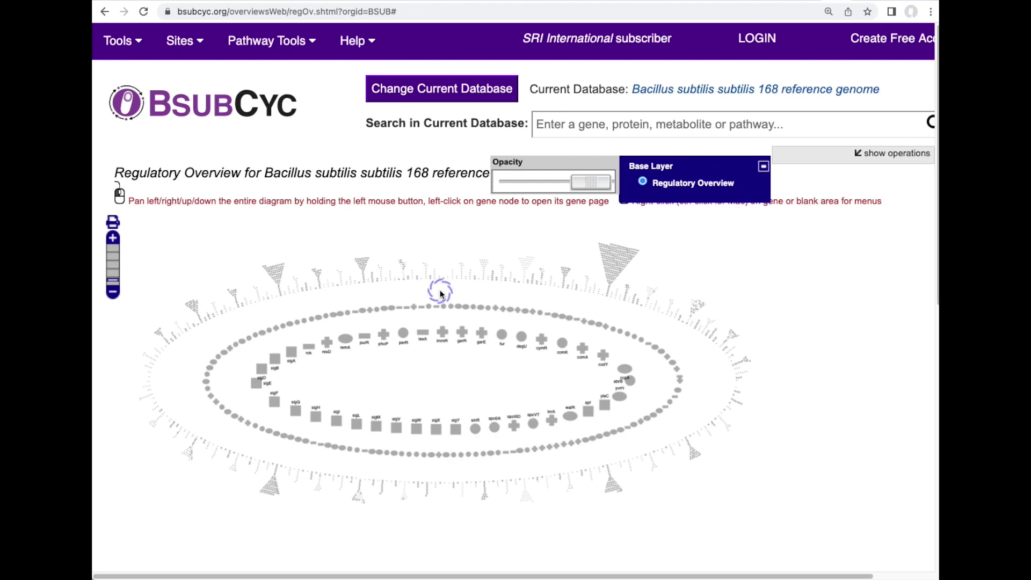
- Highlight gene purR and its regulatees with red lines on the regulatory overview
{"action": "scroll", "coordinate": [408, 298], "scroll_direction": "up", "scroll_amount": 3}
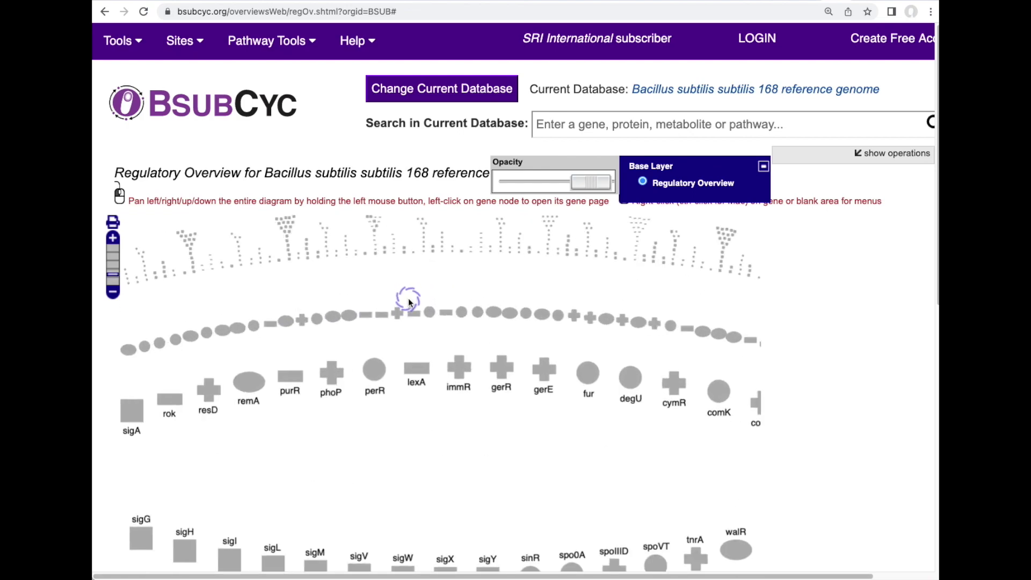
{"action": "scroll", "coordinate": [354, 344], "scroll_direction": "down", "scroll_amount": 2}
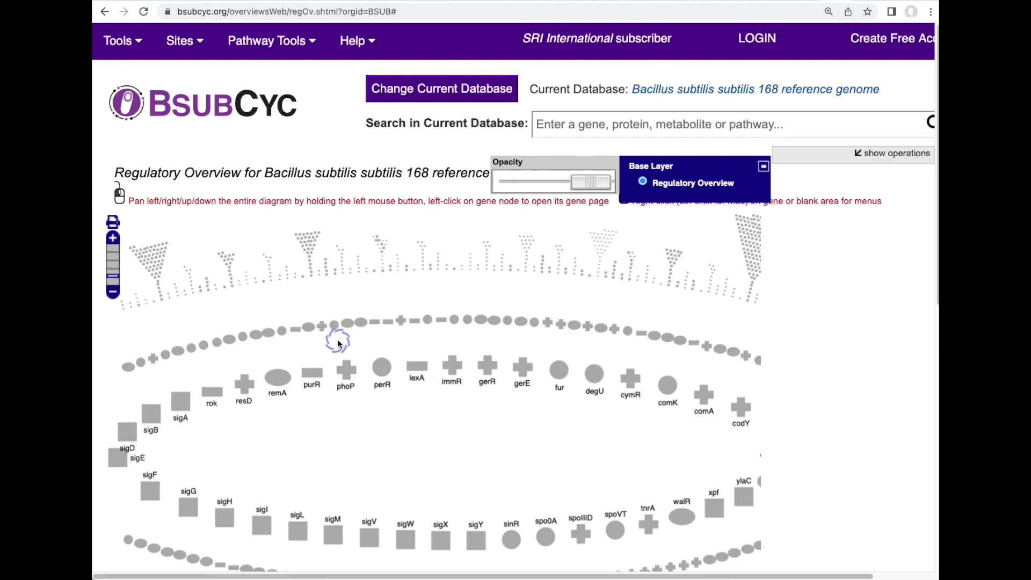
{"action": "mouse_move", "coordinate": [314, 379]}
{"action": "right_click", "coordinate": [314, 379]}
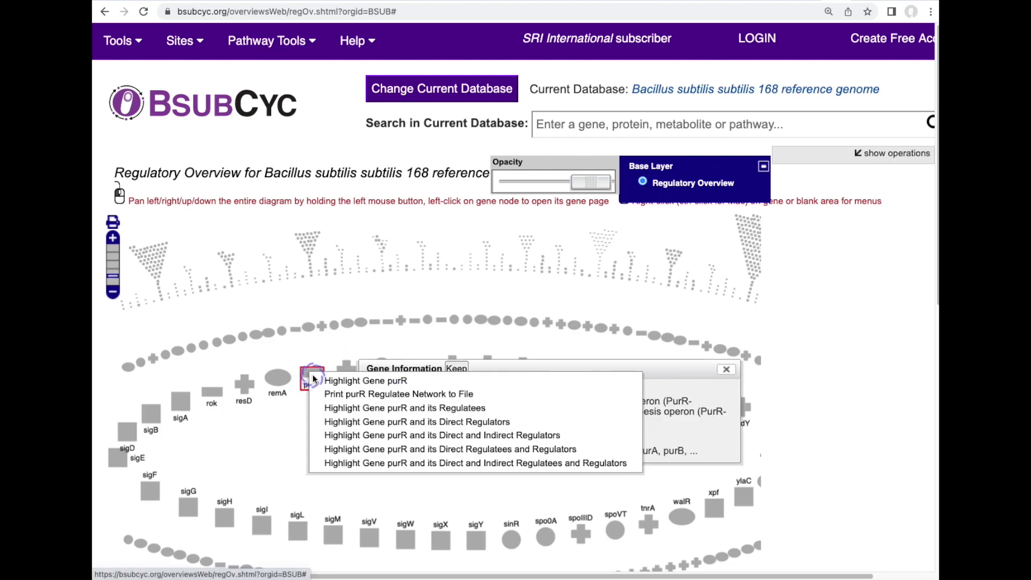
{"action": "left_click", "coordinate": [394, 409]}
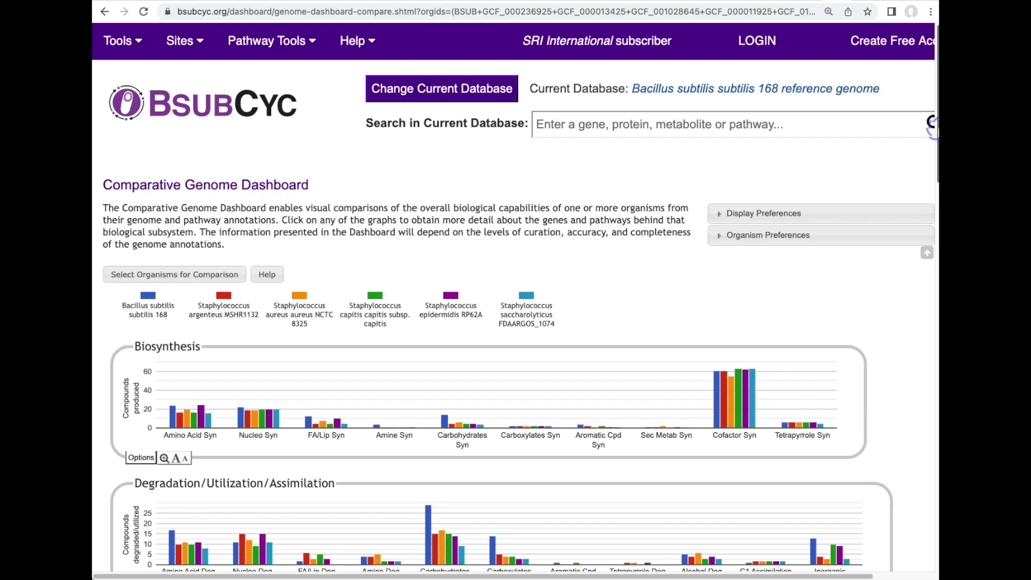
- Scroll through the dashboard charts, reading values such as Bacillus subtilis 168's Amino Acid Syn score of 24
{"action": "scroll", "coordinate": [218, 287], "scroll_direction": "down", "scroll_amount": 3}
{"action": "scroll", "coordinate": [933, 153], "scroll_direction": "down", "scroll_amount": 3}
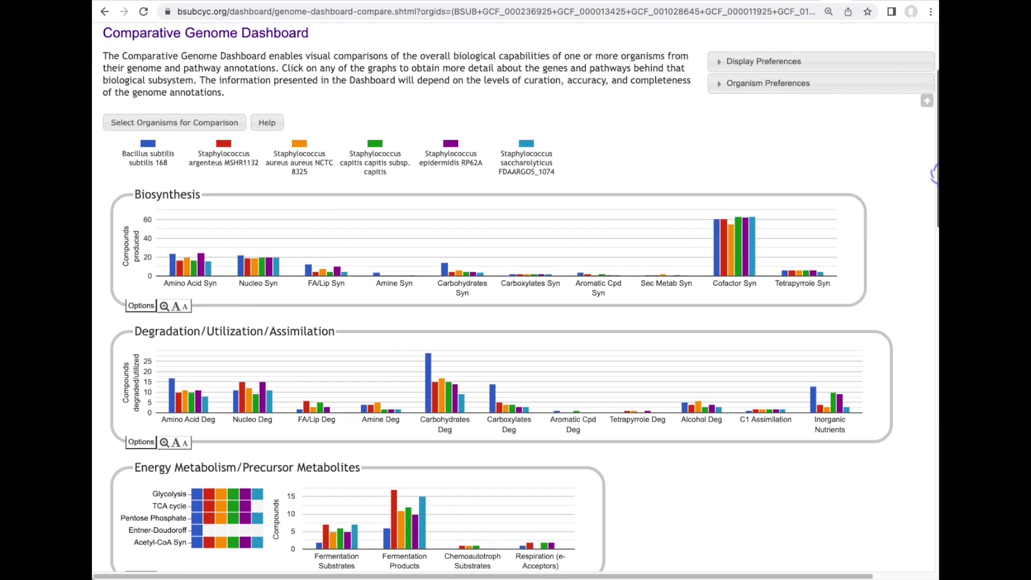
{"action": "scroll", "coordinate": [934, 174], "scroll_direction": "down", "scroll_amount": 3}
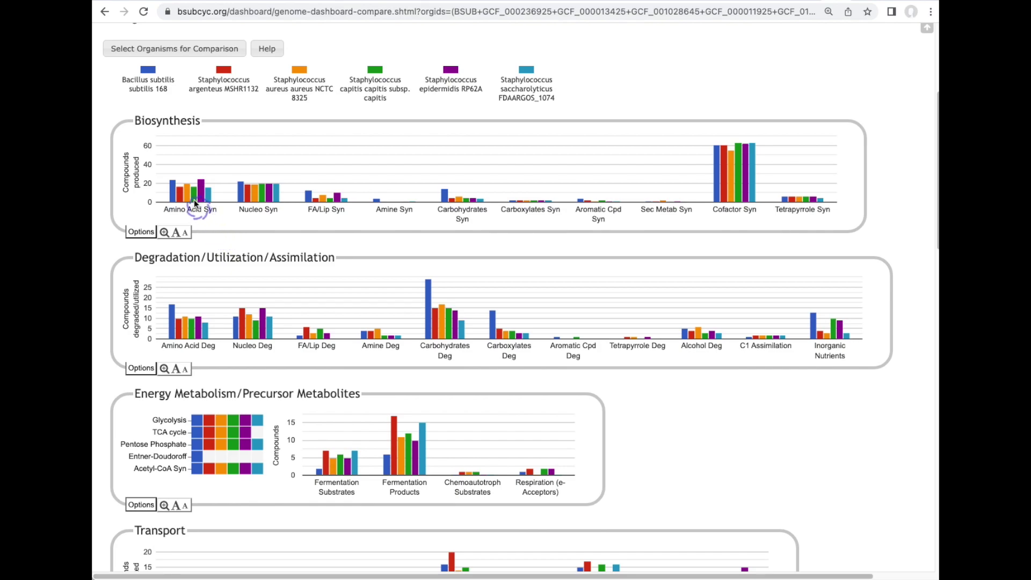
{"action": "mouse_move", "coordinate": [191, 197]}
{"action": "mouse_move", "coordinate": [737, 188]}
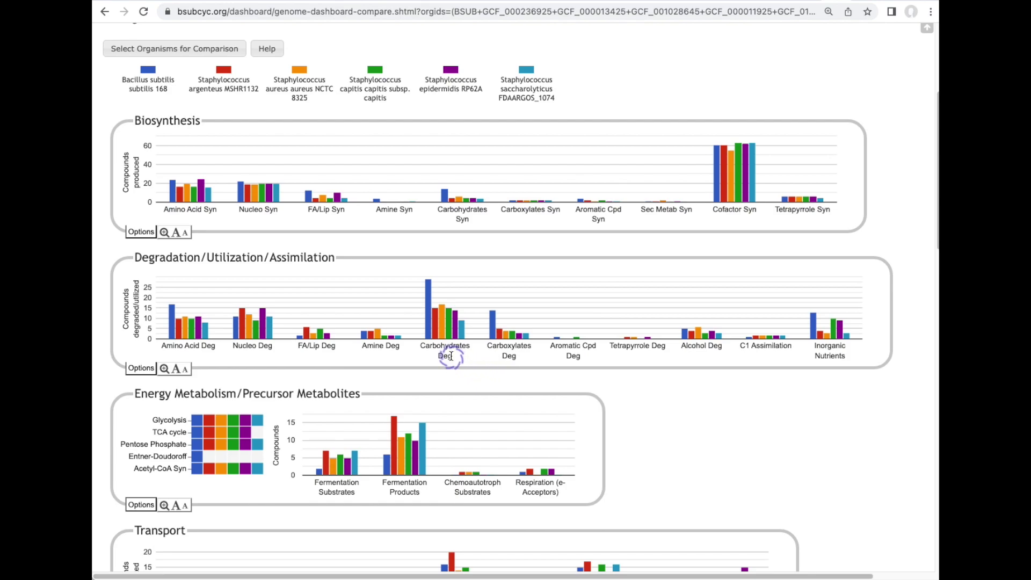
{"action": "mouse_move", "coordinate": [452, 334]}
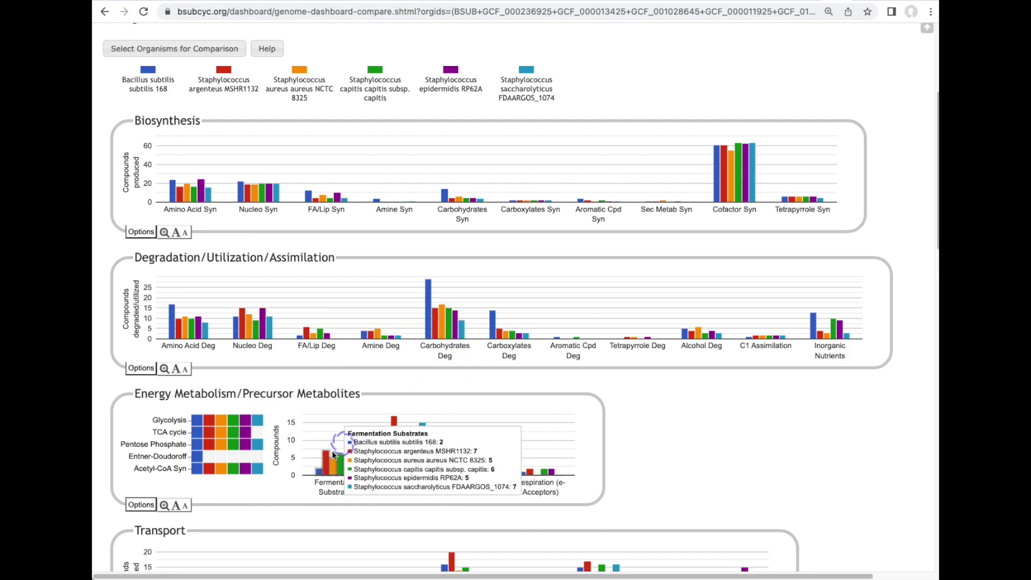
{"action": "scroll", "coordinate": [868, 407], "scroll_direction": "down", "scroll_amount": 4}
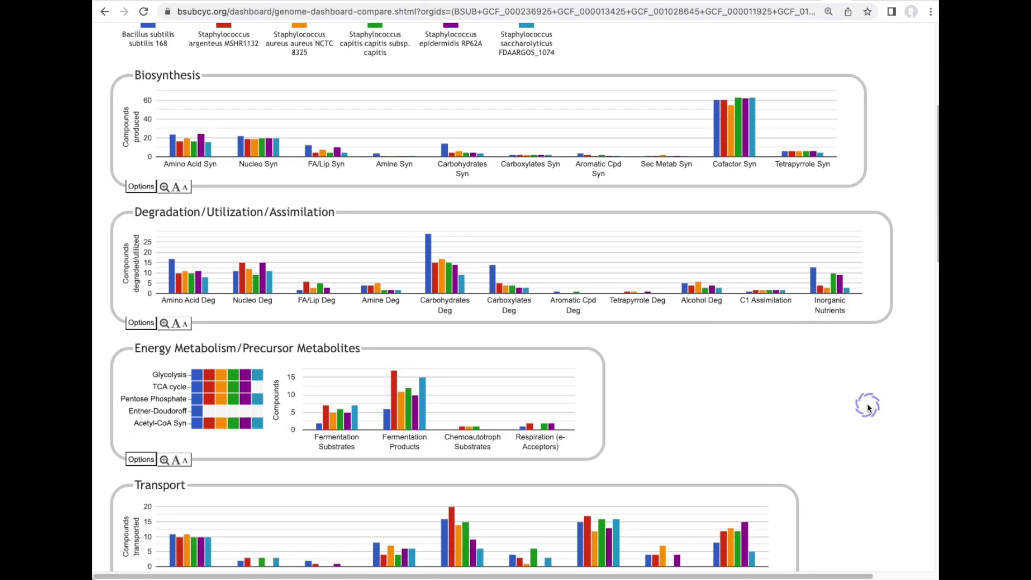
{"action": "scroll", "coordinate": [843, 392], "scroll_direction": "down", "scroll_amount": 4}
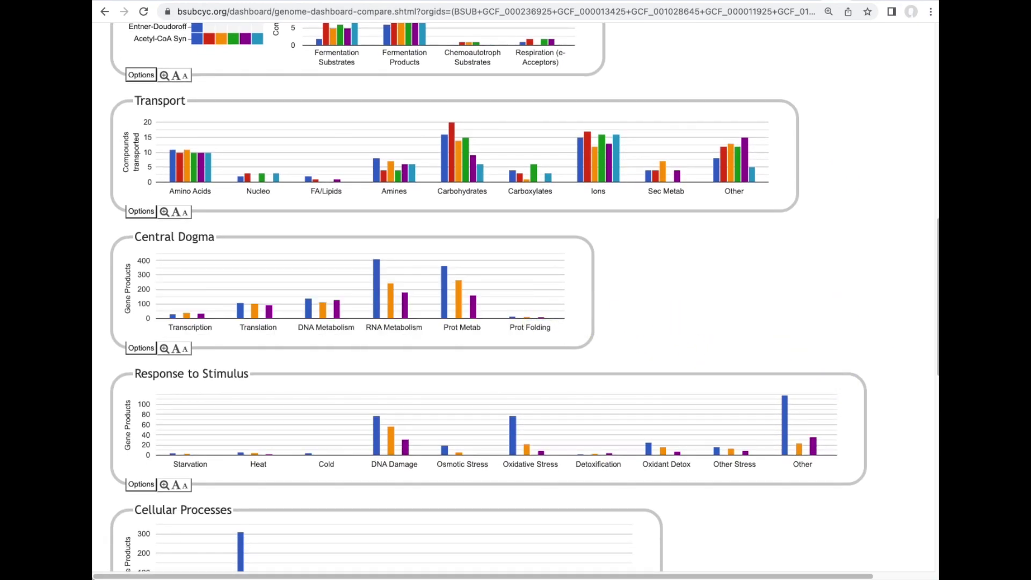
{"action": "scroll", "coordinate": [911, 371], "scroll_direction": "down", "scroll_amount": 3}
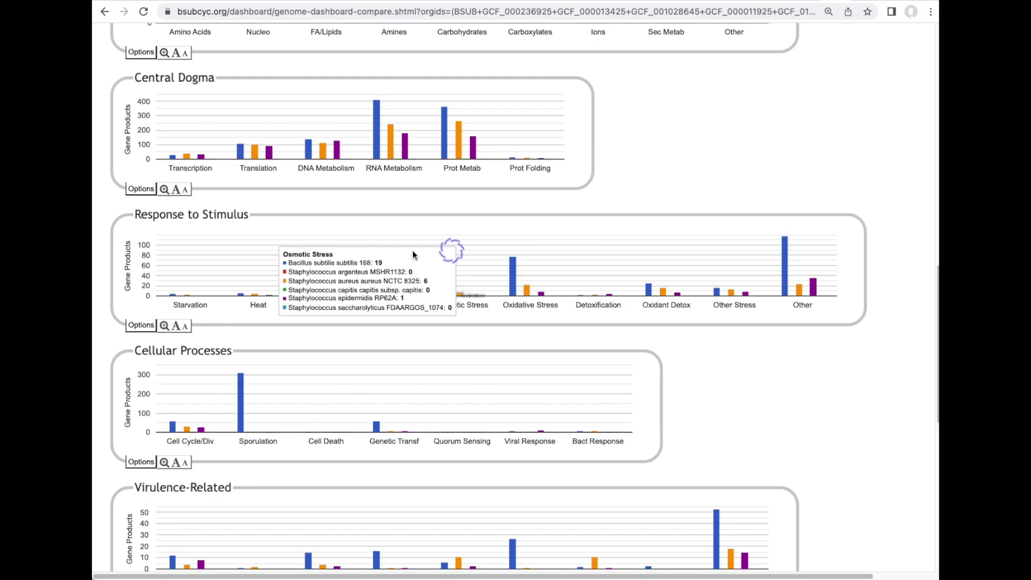
{"action": "scroll", "coordinate": [756, 394], "scroll_direction": "down", "scroll_amount": 1}
{"action": "scroll", "coordinate": [756, 395], "scroll_direction": "down", "scroll_amount": 4}
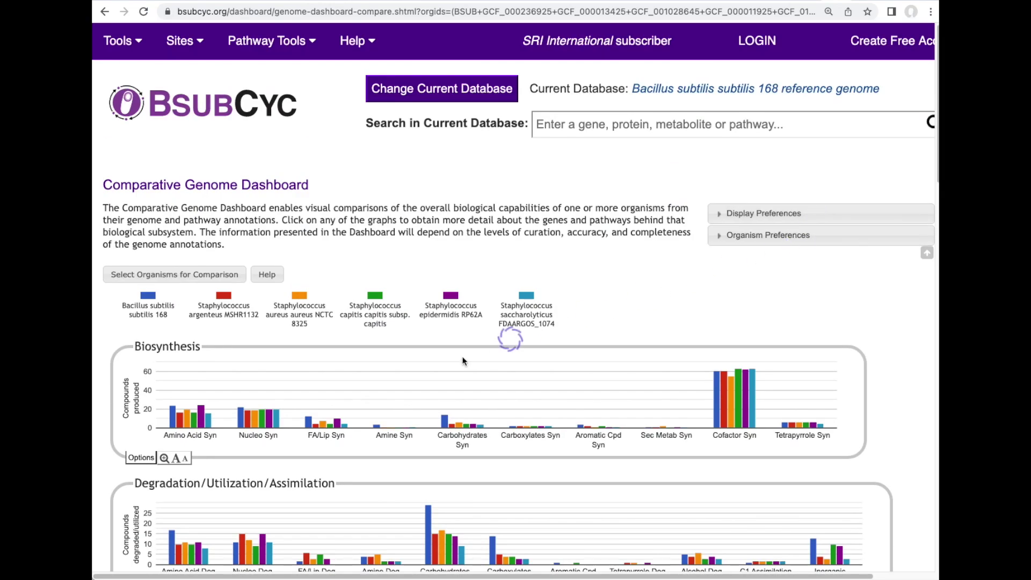
- Open the Amino Acid Syn detail chart, move it up, and view the Protein AA Syn breakdown
{"action": "left_click", "coordinate": [184, 422]}
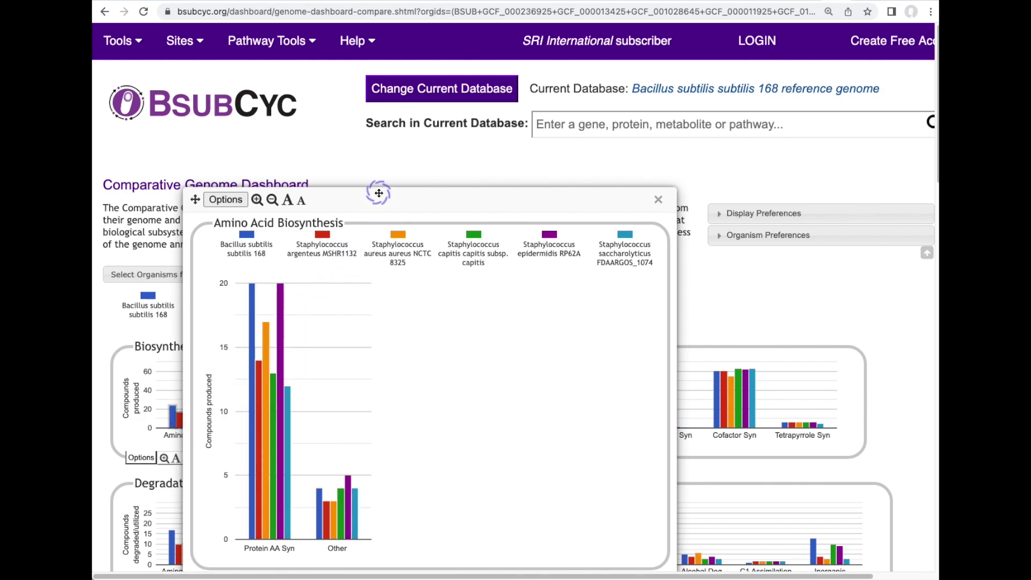
{"action": "left_click_drag", "start_coordinate": [378, 190], "coordinate": [395, 52]}
{"action": "mouse_move", "coordinate": [293, 293]}
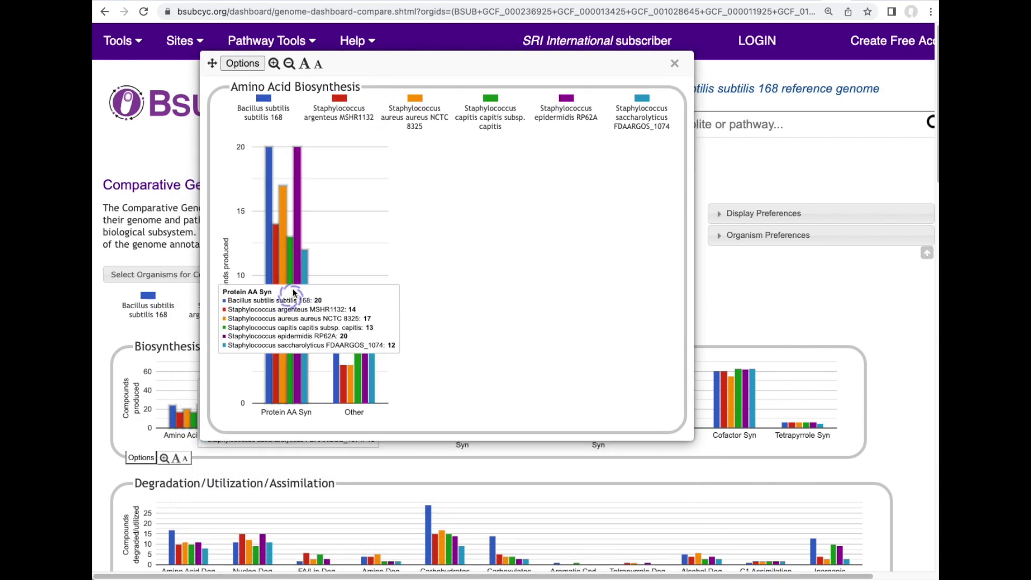
{"action": "left_click", "coordinate": [281, 259]}
{"action": "mouse_move", "coordinate": [385, 301]}
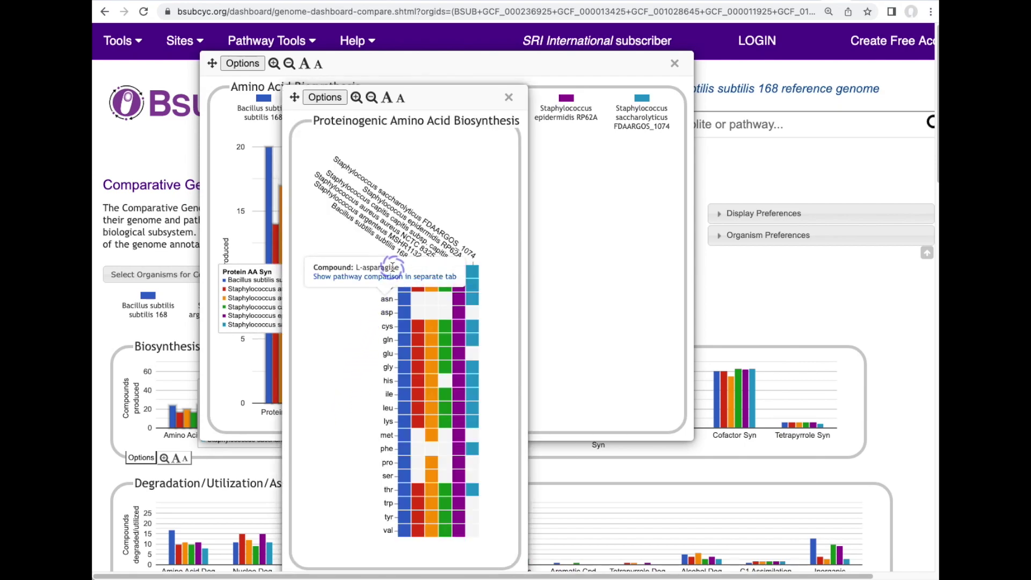
{"action": "mouse_move", "coordinate": [385, 533]}
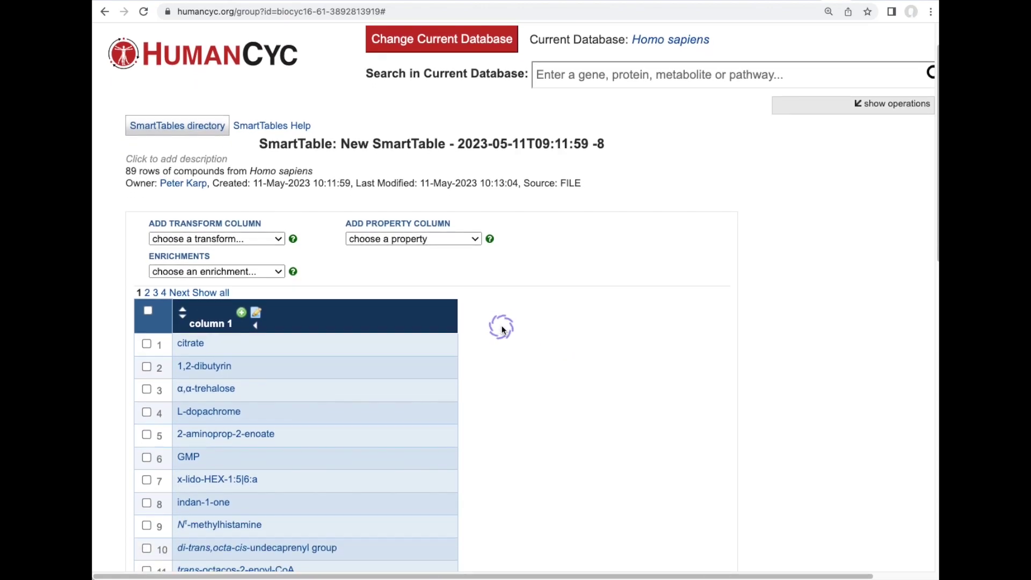
- Add Chemical Formula, Monoisotopic-Molecular-Weight and Structure of compound columns to the compound table
{"action": "scroll", "coordinate": [505, 328], "scroll_direction": "down", "scroll_amount": 4}
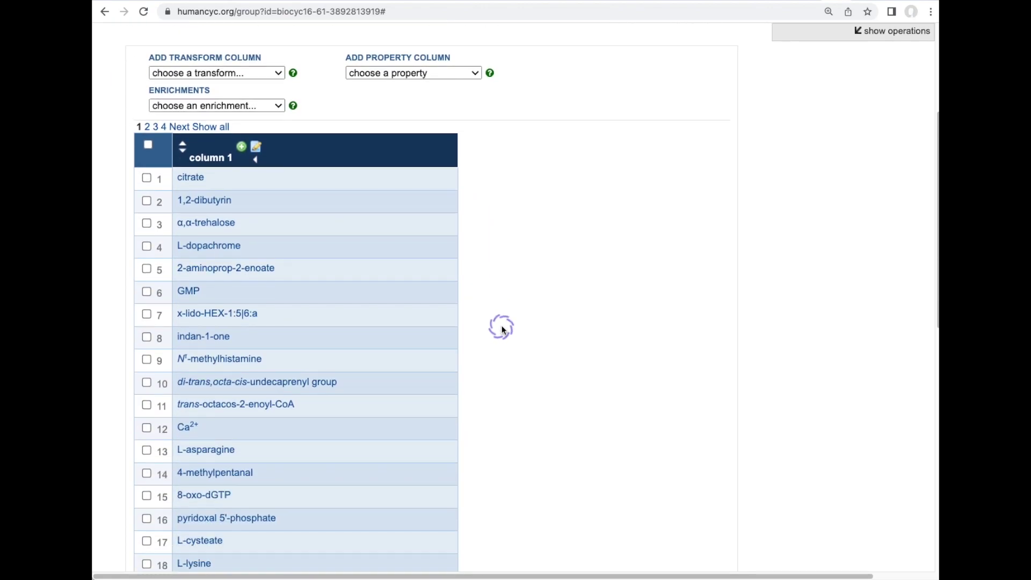
{"action": "left_click", "coordinate": [474, 74]}
{"action": "left_click", "coordinate": [452, 119]}
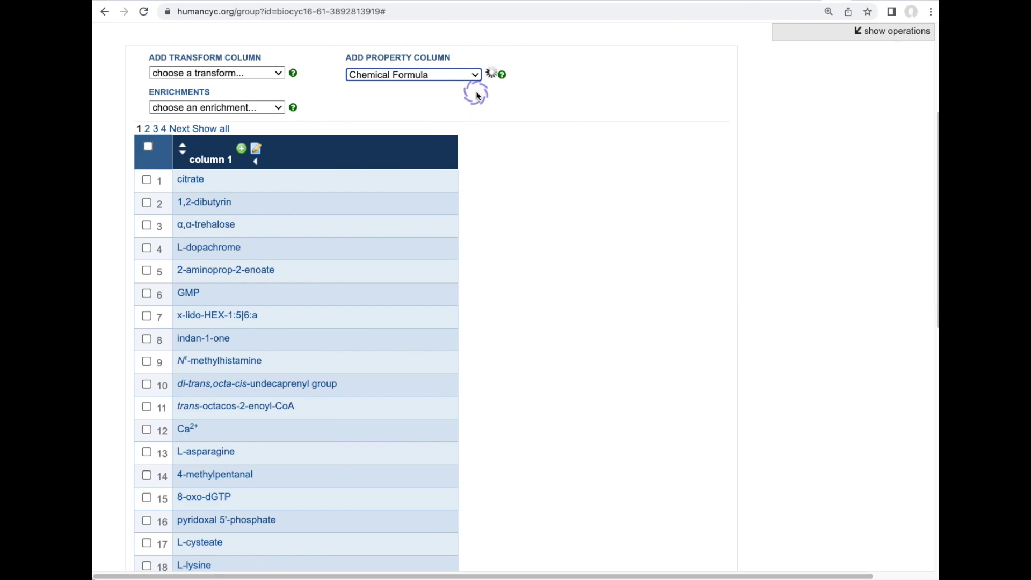
{"action": "left_click", "coordinate": [476, 76]}
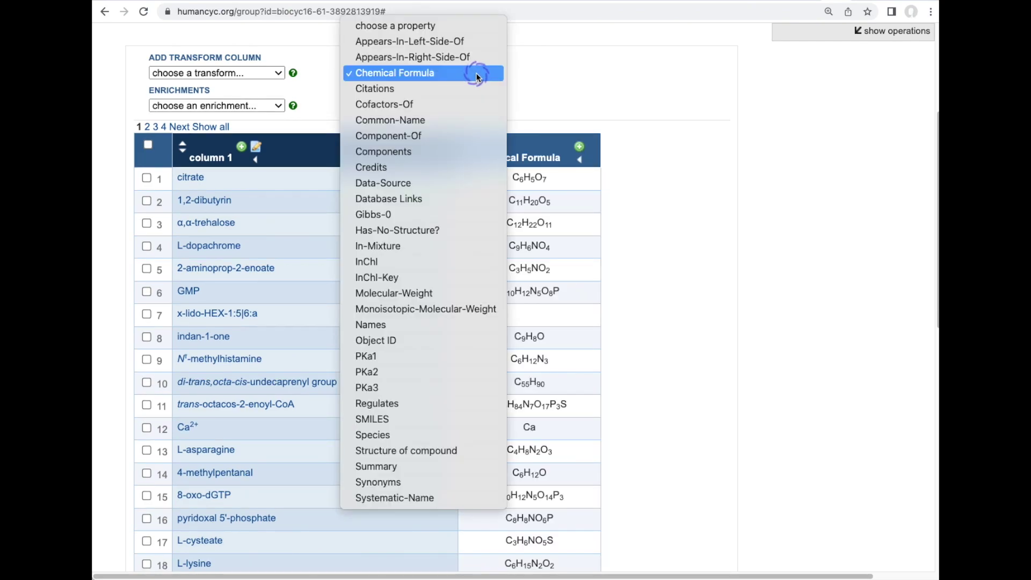
{"action": "left_click", "coordinate": [434, 311]}
{"action": "left_click", "coordinate": [474, 73]}
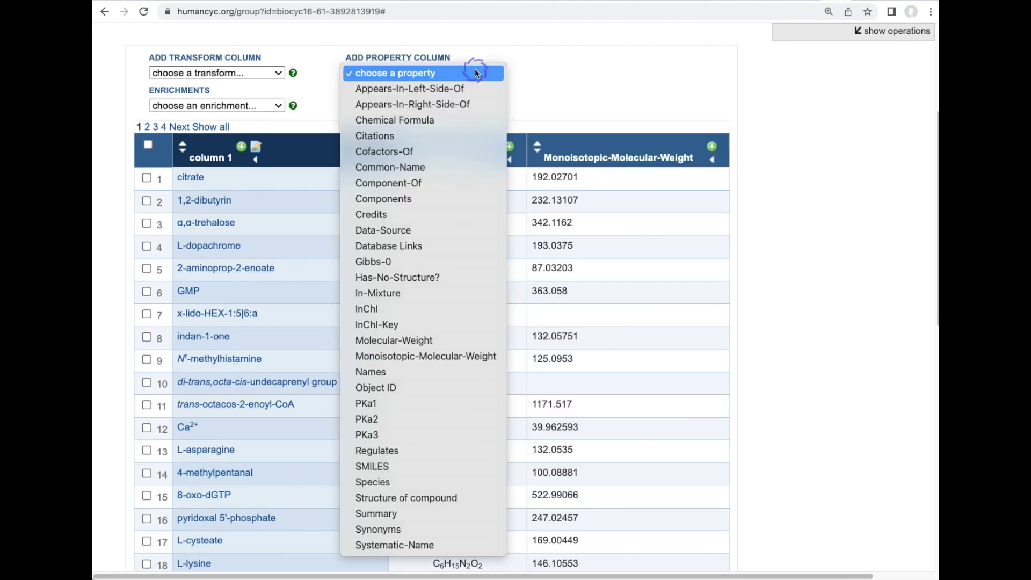
{"action": "left_click", "coordinate": [435, 499]}
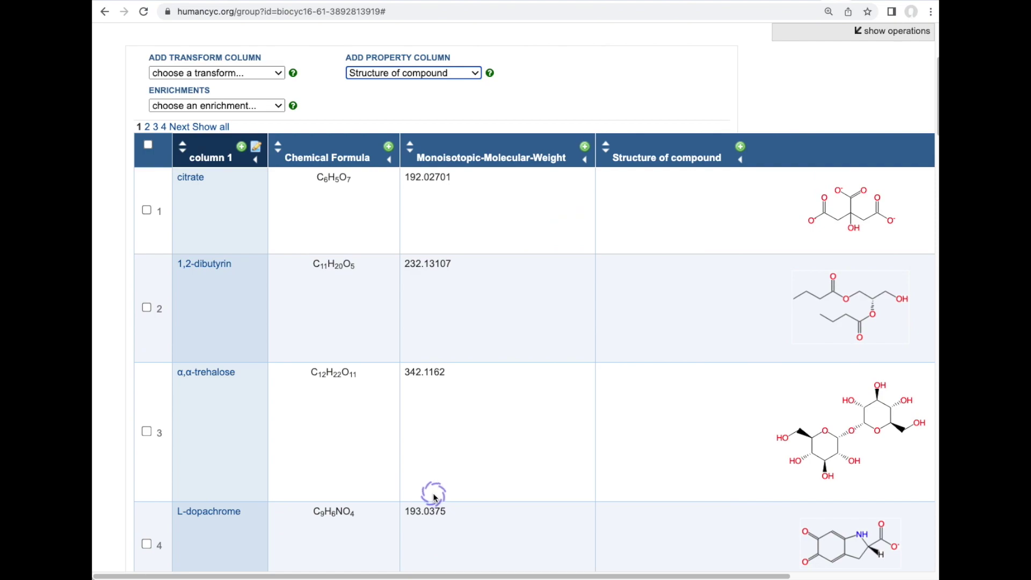
{"action": "left_click", "coordinate": [216, 73]}
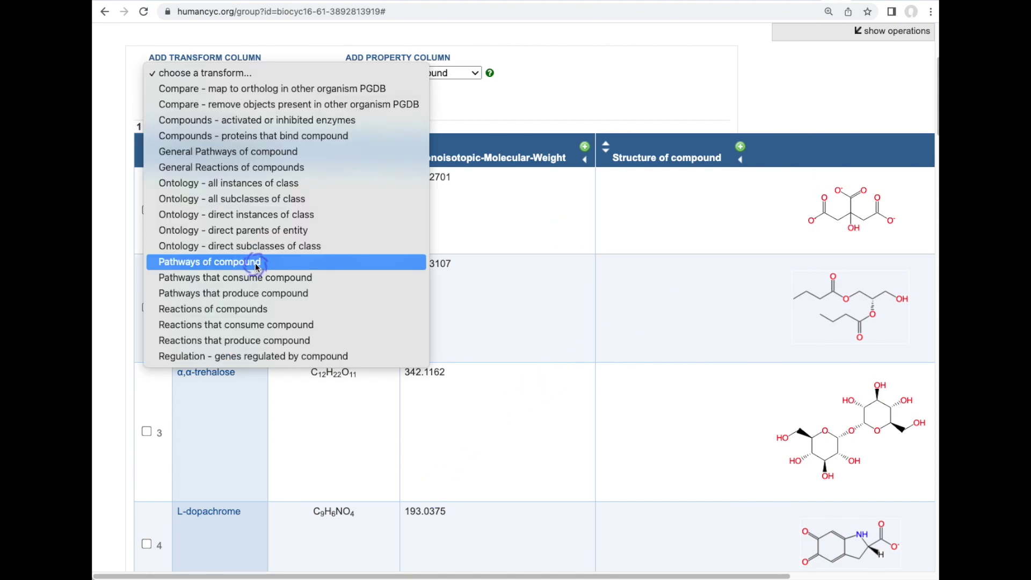
- Add a Pathways of compound transform column, keeping its default title
{"action": "left_click", "coordinate": [256, 267]}
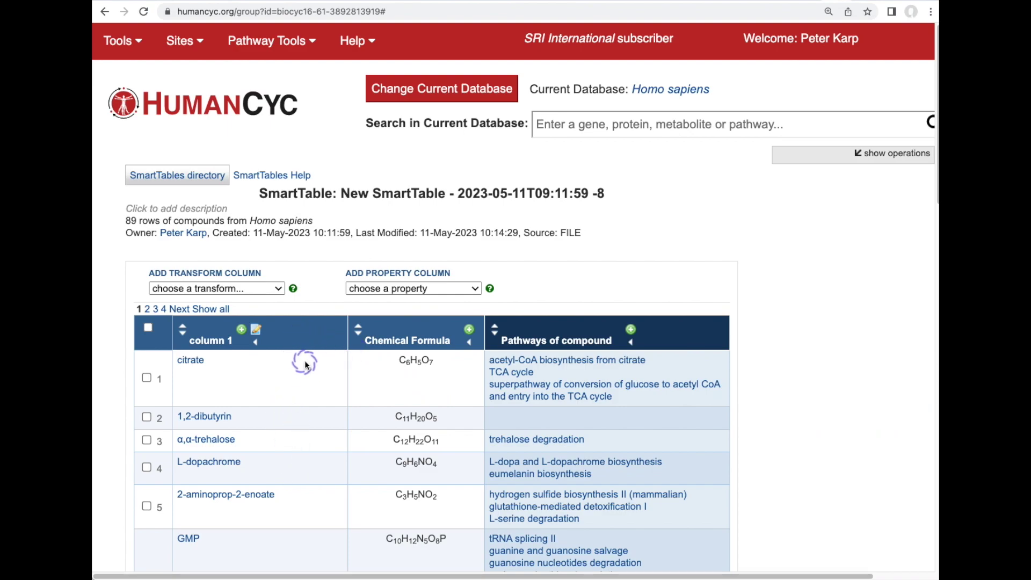
{"action": "left_click", "coordinate": [556, 340]}
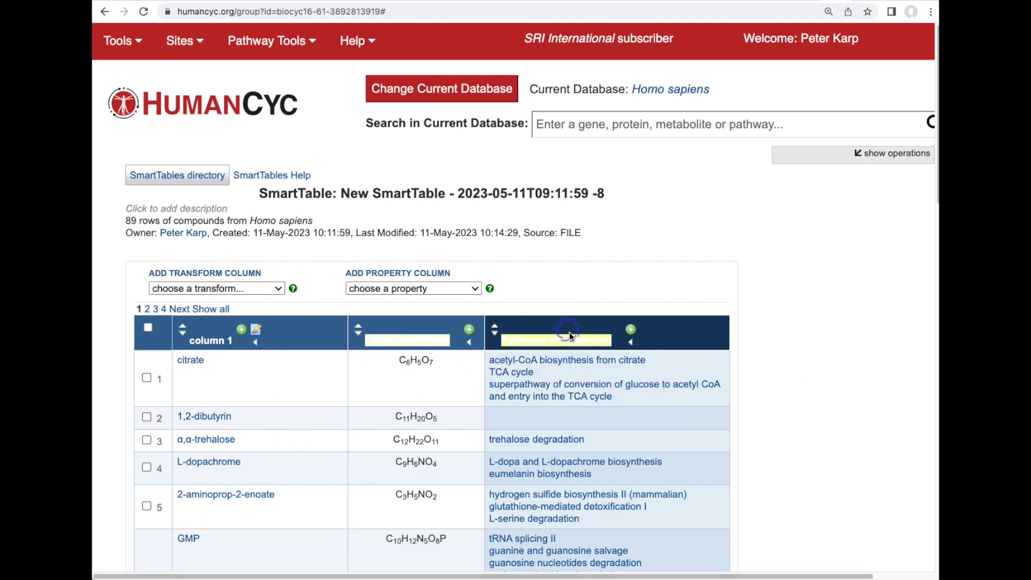
{"action": "left_click", "coordinate": [728, 418]}
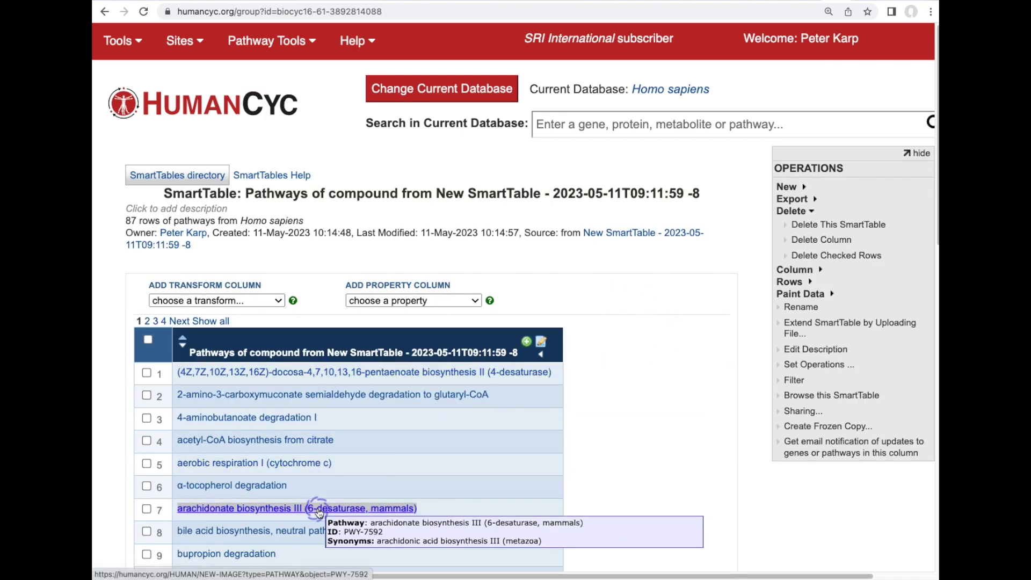
- Scroll the new 87-pathway SmartTable and bring up its Add Transform Column list
{"action": "scroll", "coordinate": [475, 456], "scroll_direction": "down", "scroll_amount": 4}
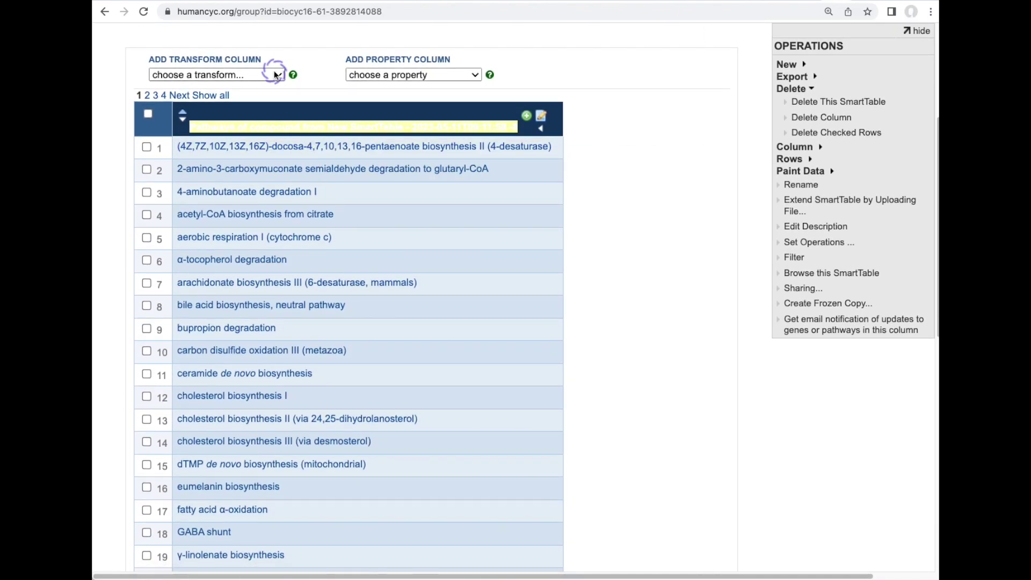
{"action": "left_click", "coordinate": [276, 75]}
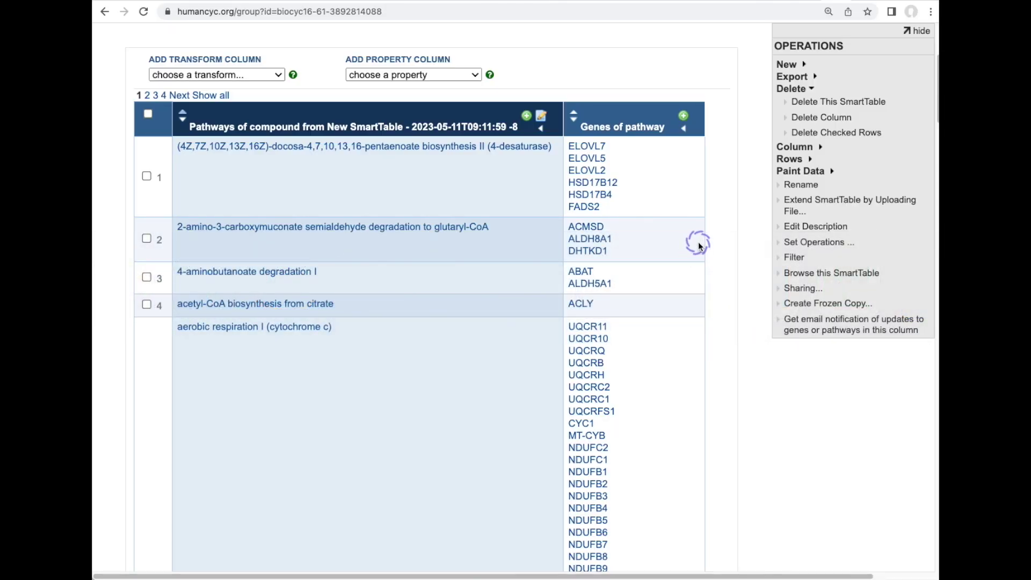
{"action": "scroll", "coordinate": [696, 247], "scroll_direction": "up", "scroll_amount": 5}
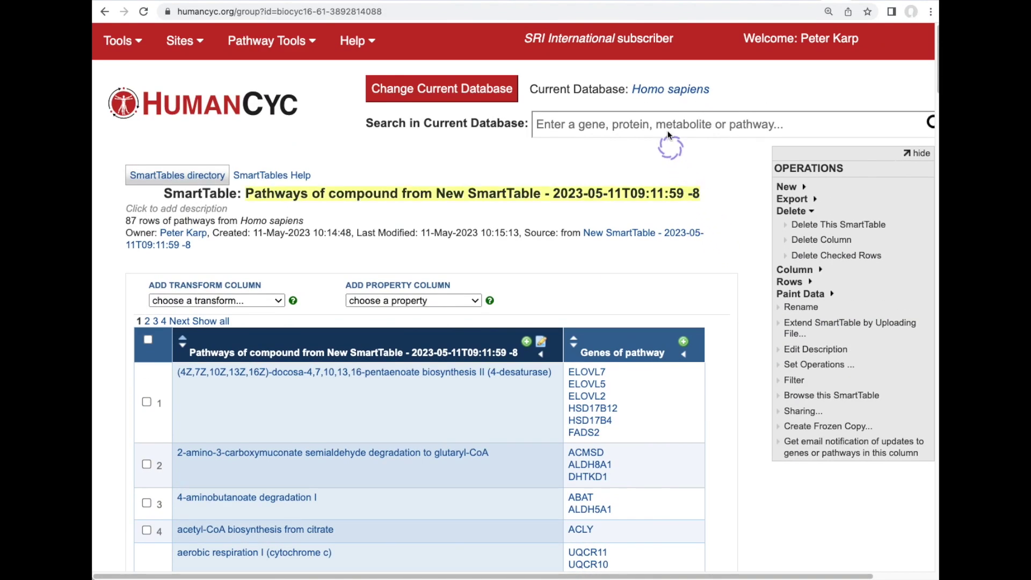
{"action": "left_click", "coordinate": [547, 43]}
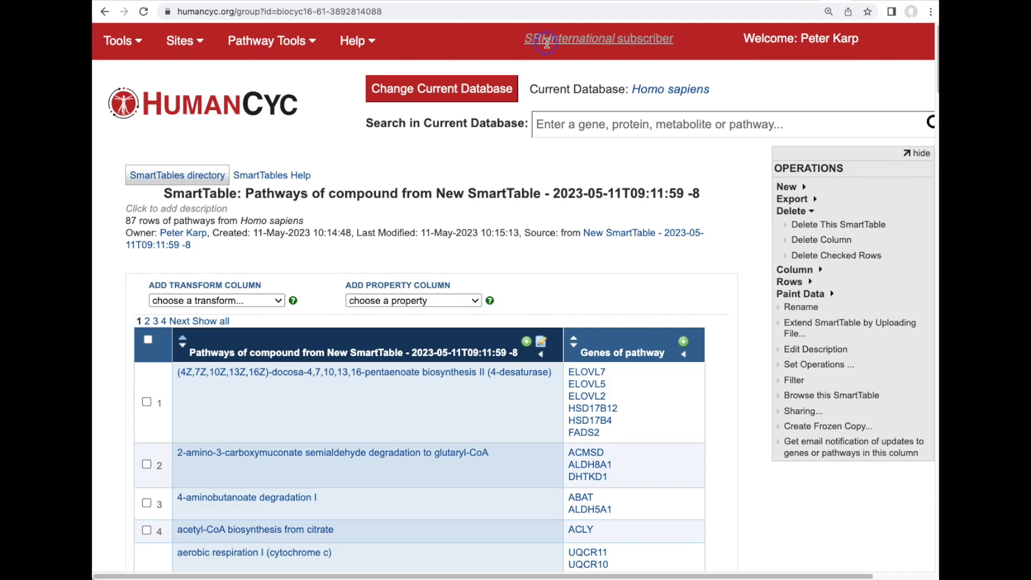
{"action": "left_click", "coordinate": [575, 48]}
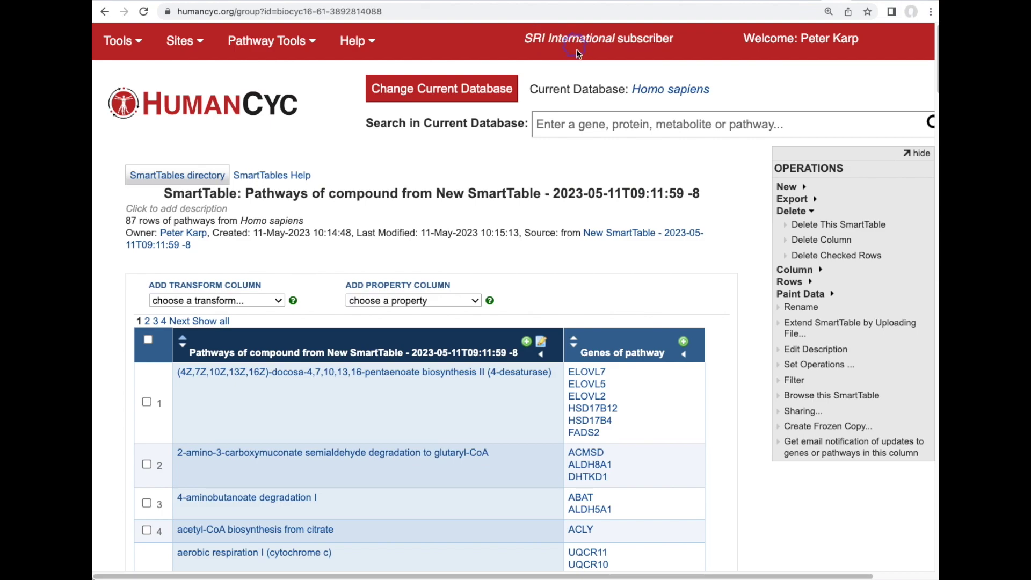